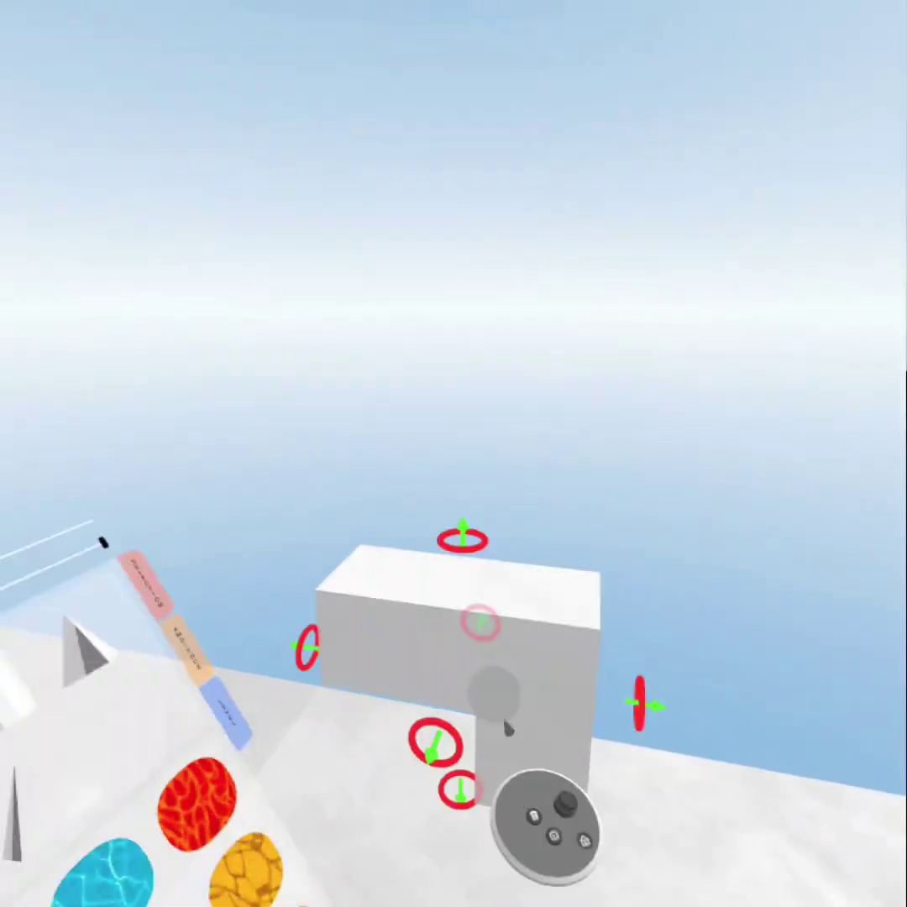
Place a red cylinder against the front of the block gun and stretch it outward into a long beam
left_click(540, 623)
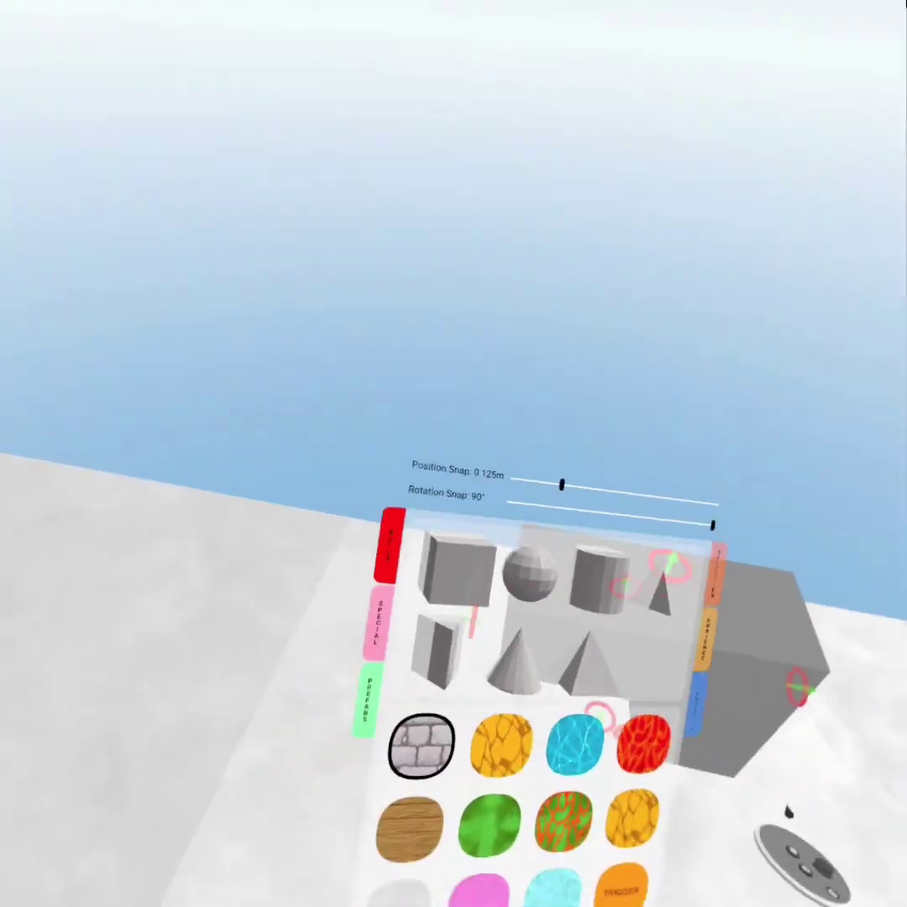
left_click(521, 708)
left_click(594, 538)
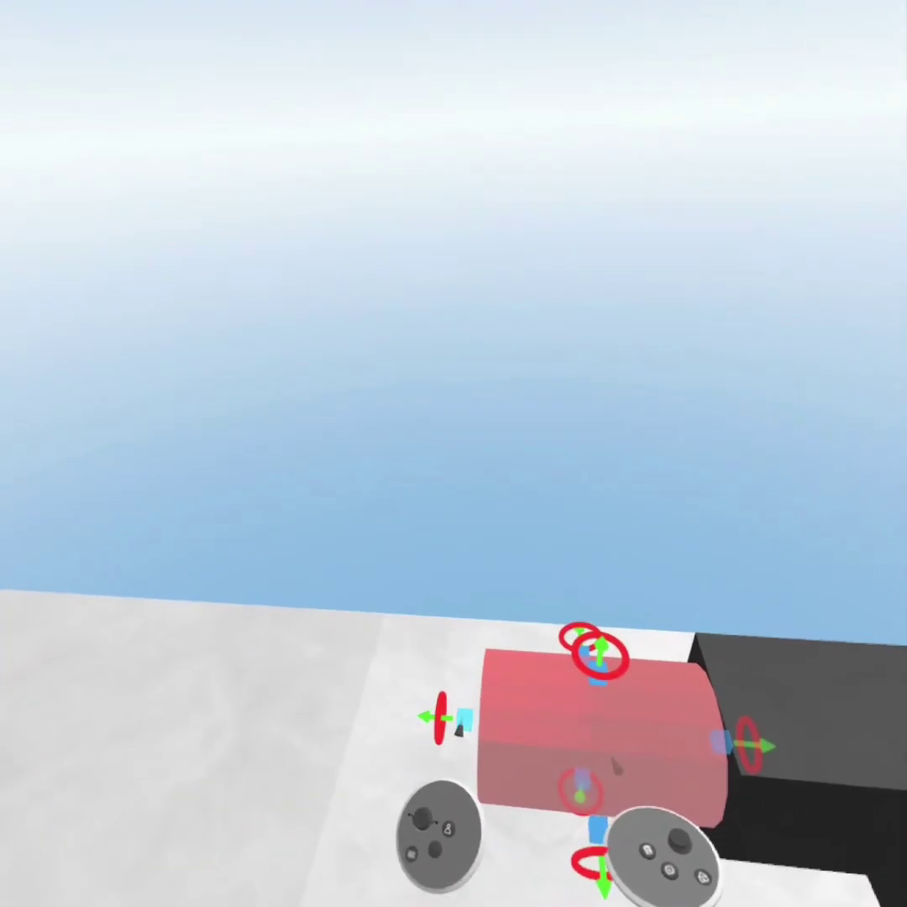
left_click_drag(461, 724, 183, 684)
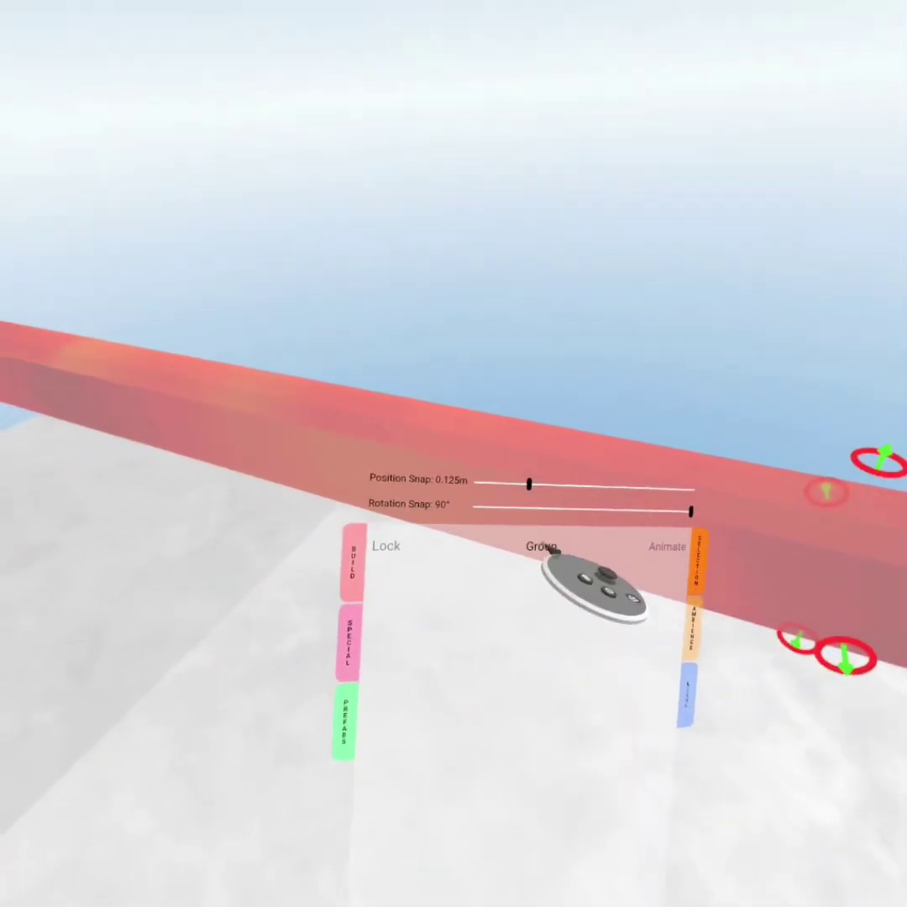
Group the selected beam and set the group's pivot
left_click(551, 548)
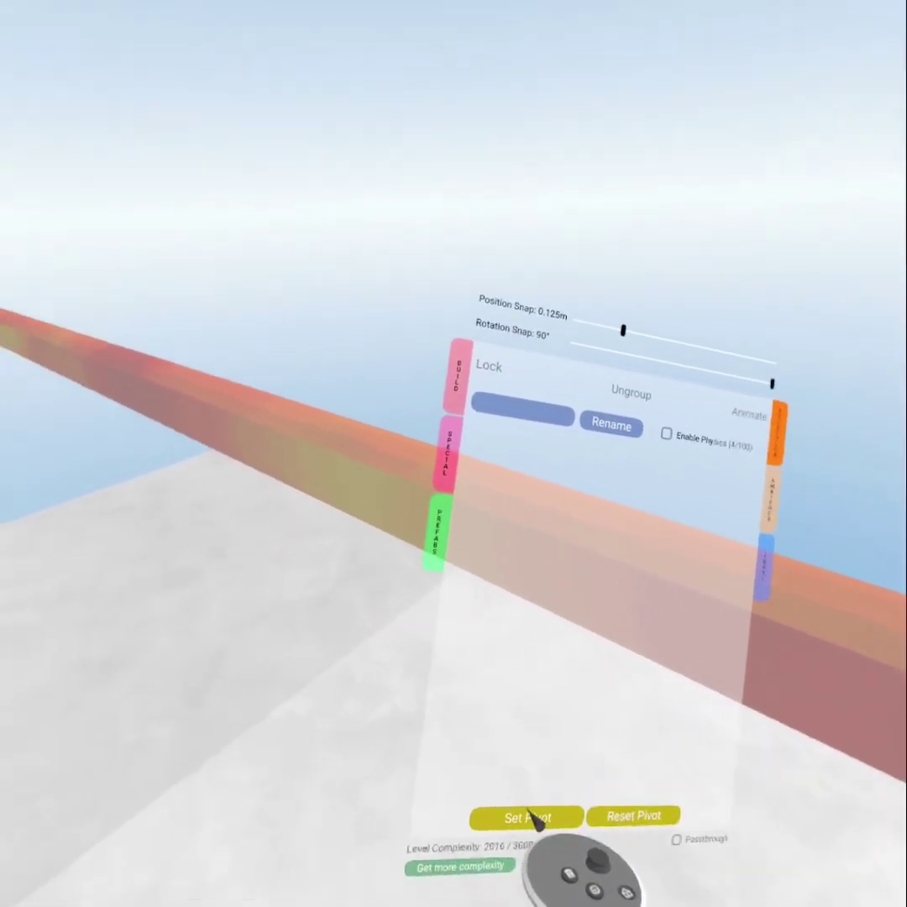
left_click(5, 302)
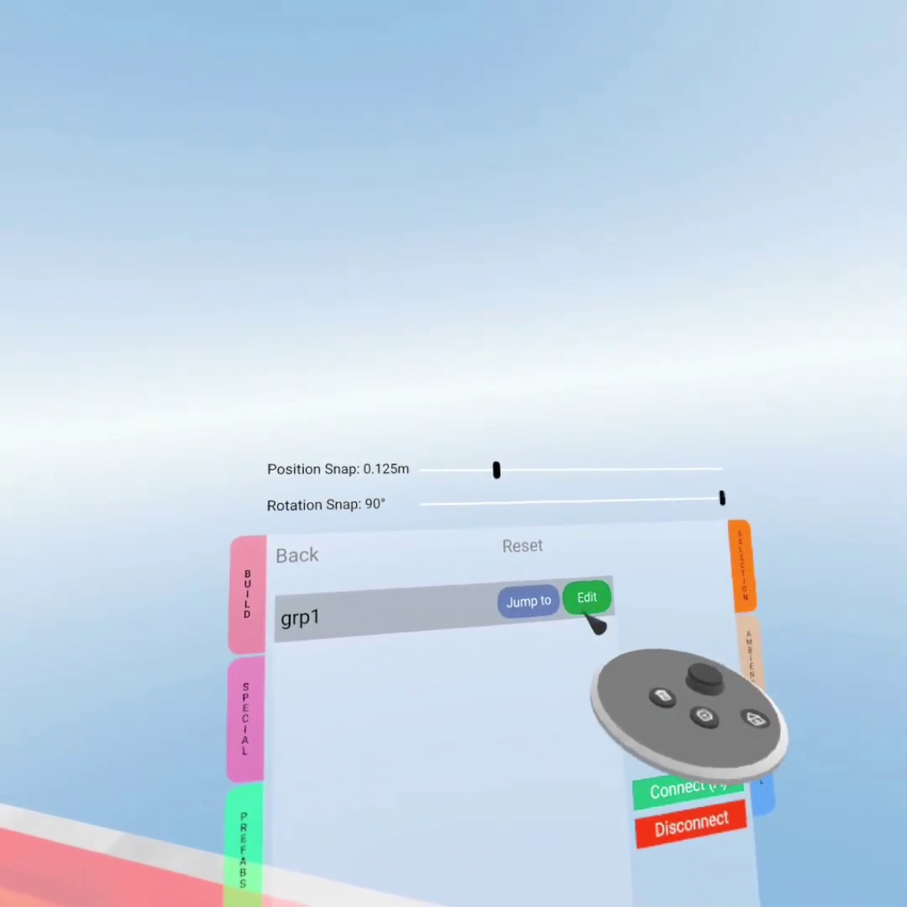
Rename the code block's grp1 connection as beam
left_click(579, 578)
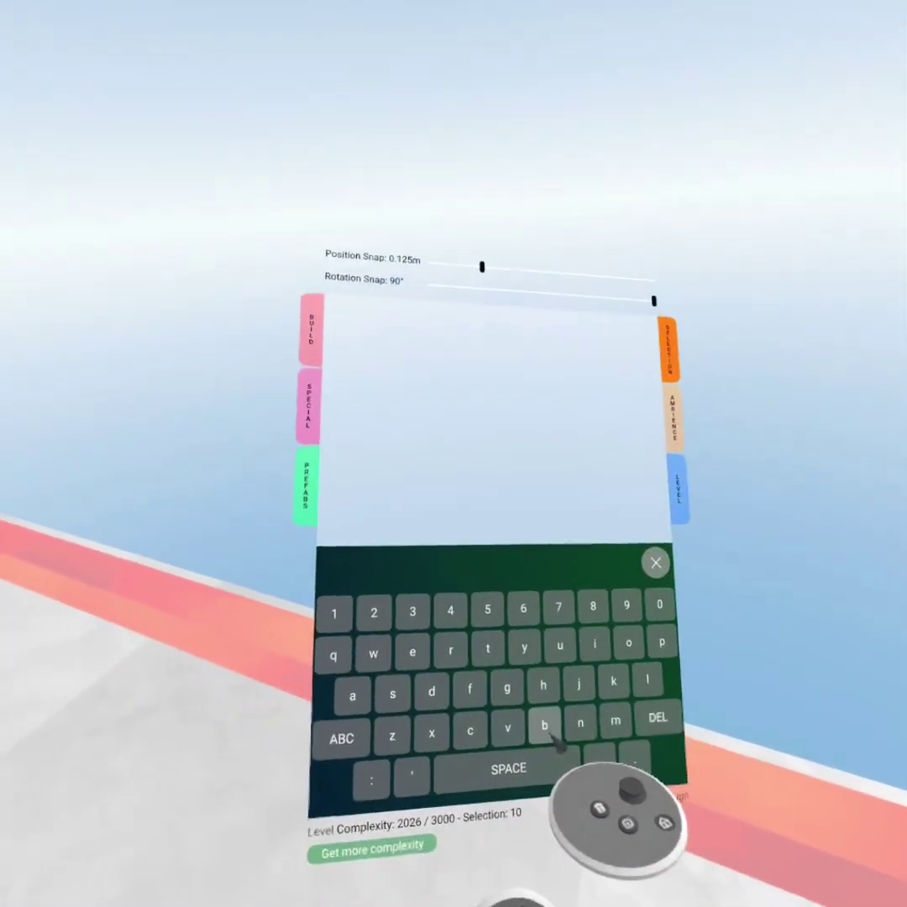
type("beam")
key("Return")
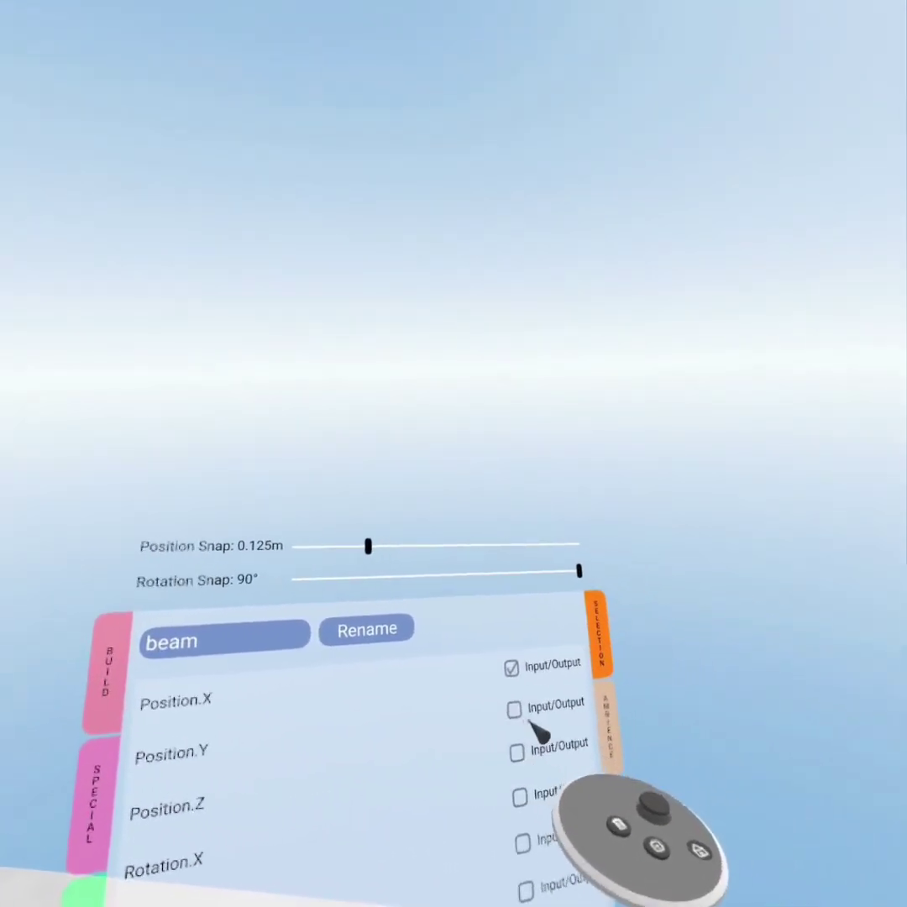
Enable input/output for the remaining position and rotation axes of the beam connection
left_click(514, 710)
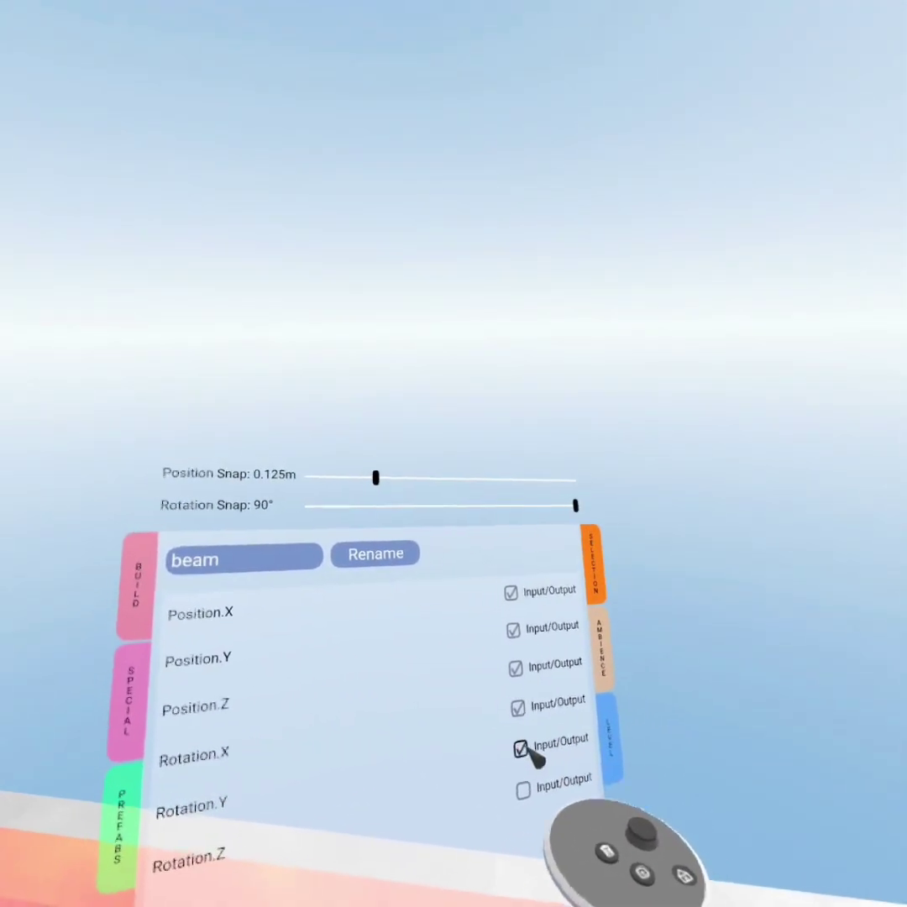
left_click(522, 790)
left_click(528, 834)
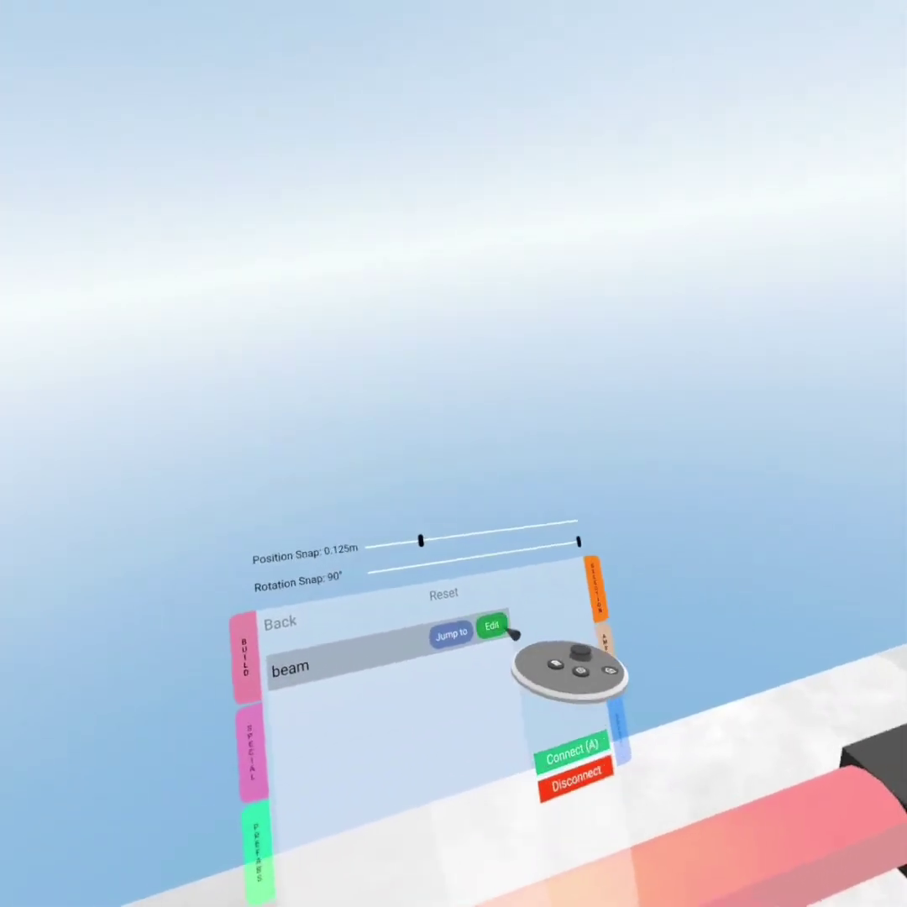
Connect the gun to the code block and name the new connection gun
left_click(659, 616)
left_click(779, 593)
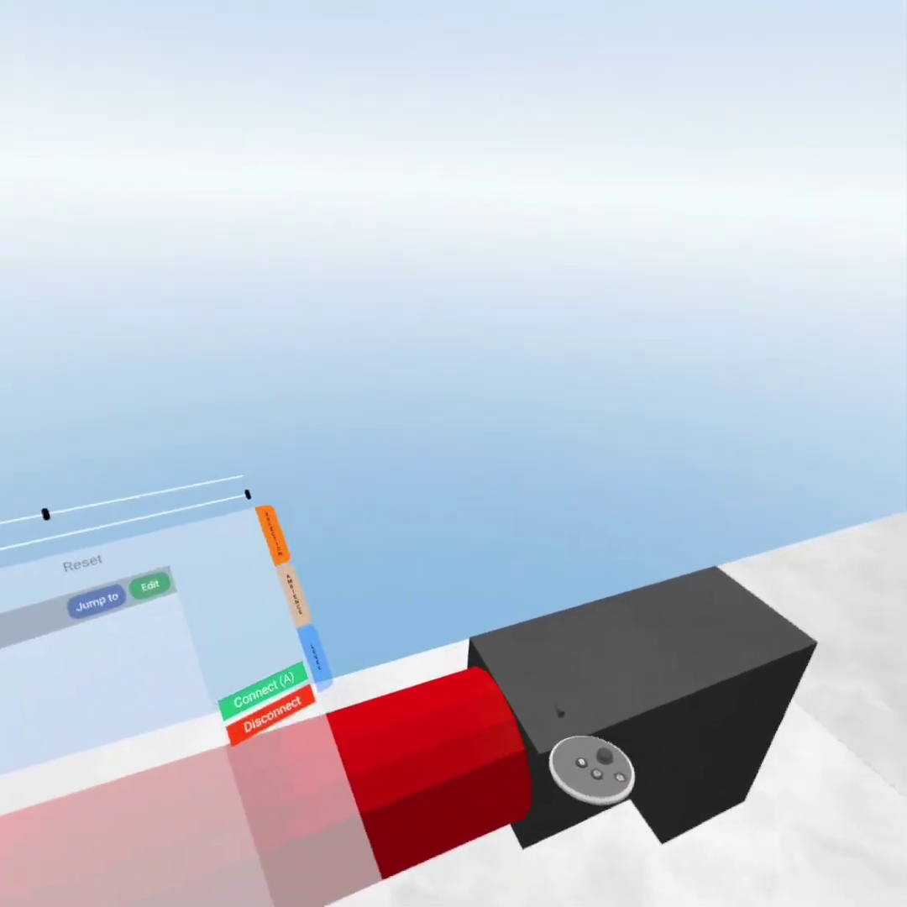
left_click(559, 722)
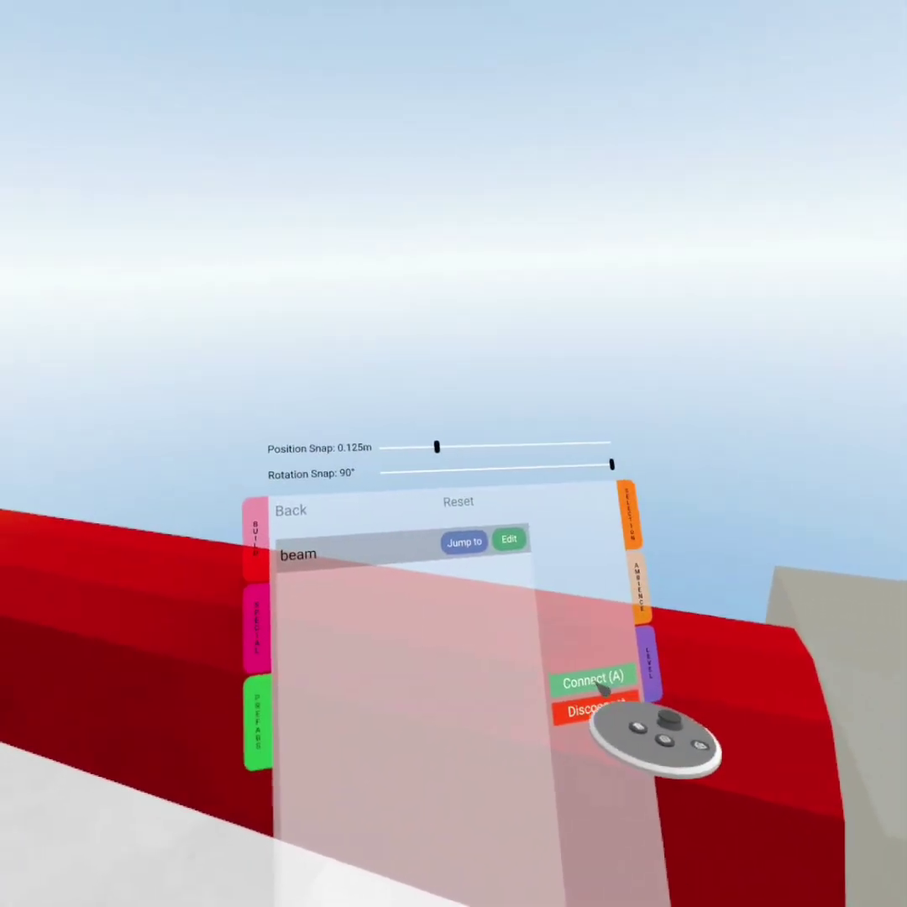
left_click(597, 683)
left_click(573, 676)
left_click(564, 690)
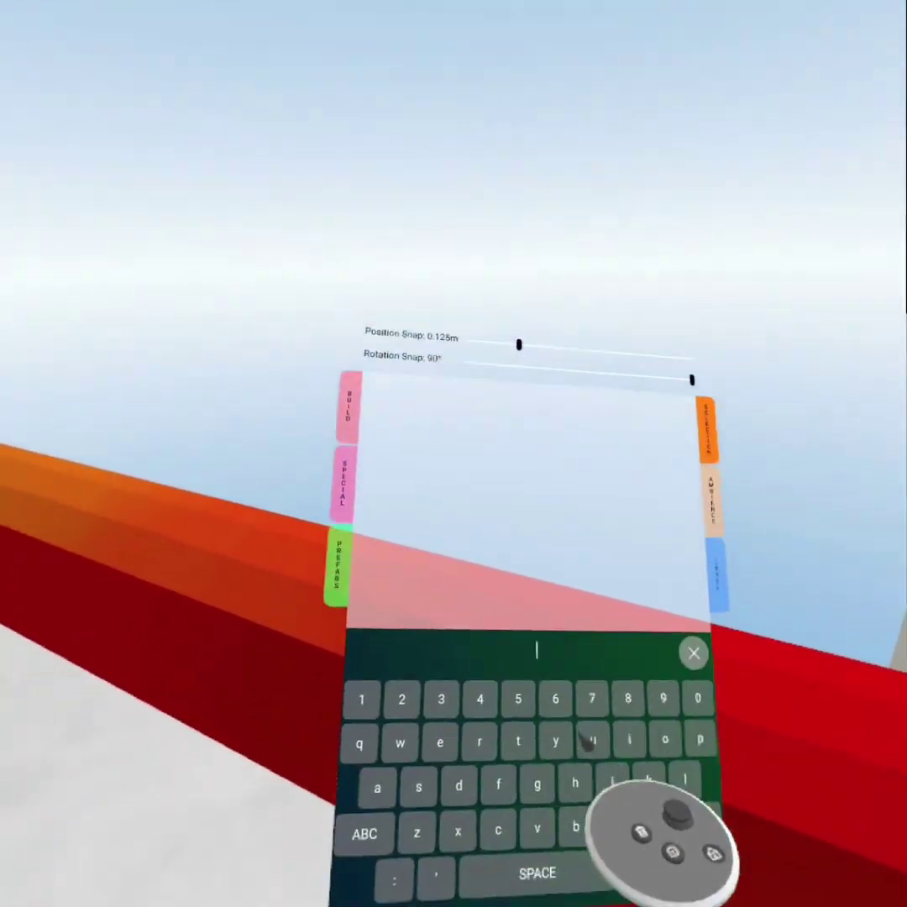
type("gun")
Enable input/output for the gun connection's position and rotation on all axes
left_click(678, 641)
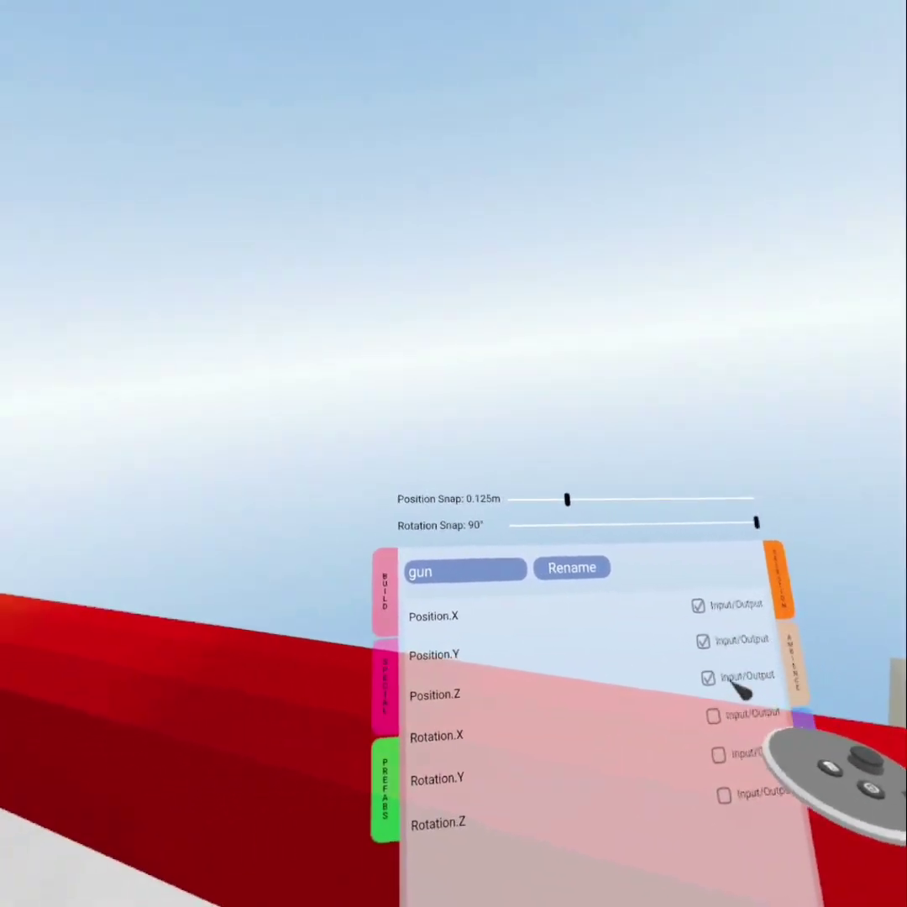
left_click(713, 716)
left_click(519, 696)
left_click(489, 894)
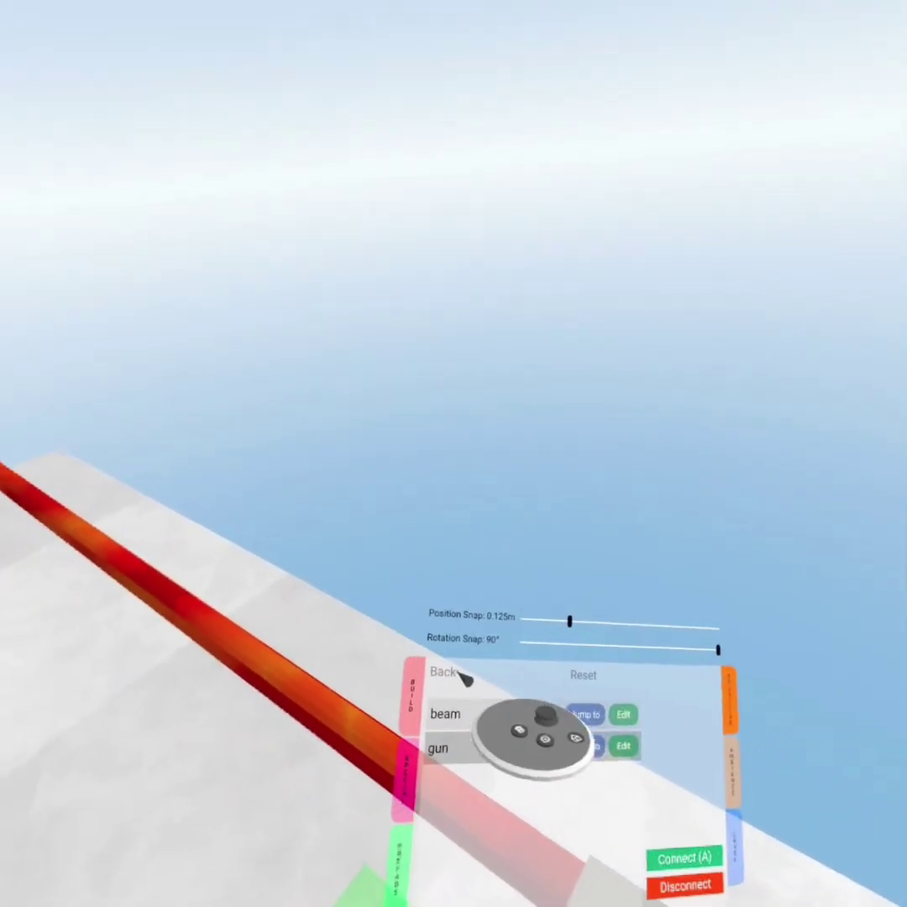
Open the code block's program and add a LABEL block followed by six SET blocks
left_click(496, 677)
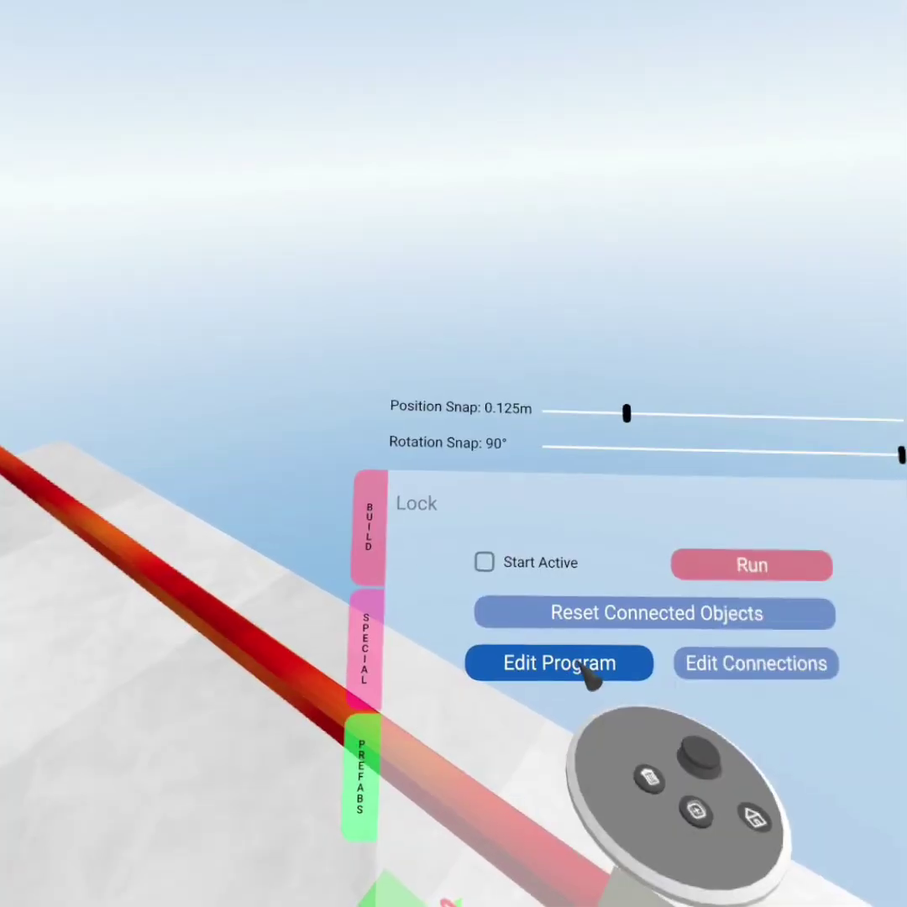
left_click(587, 678)
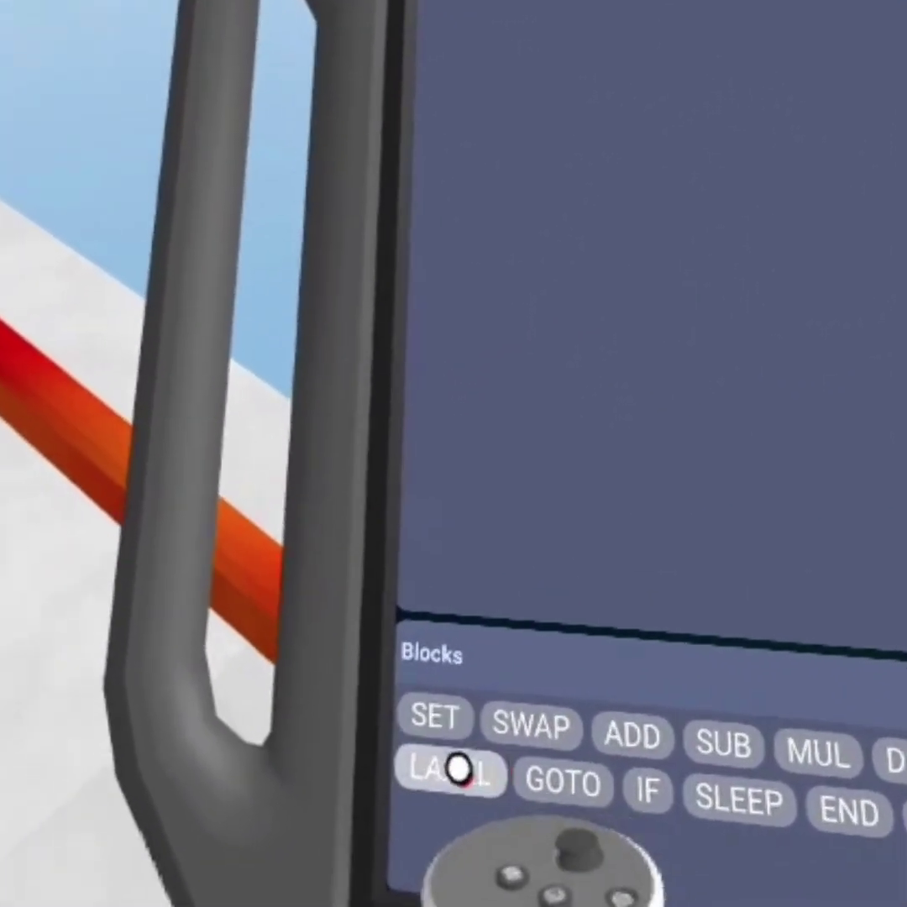
left_click(459, 769)
left_click(459, 840)
left_click(479, 886)
left_click(487, 895)
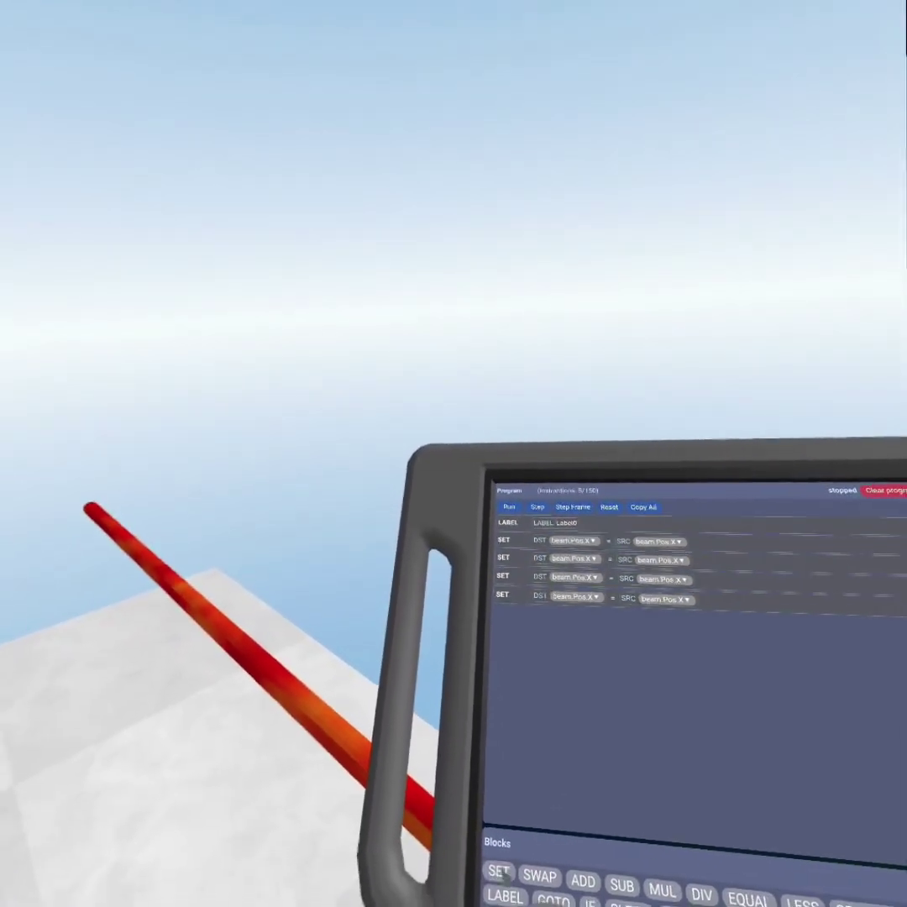
left_click(493, 846)
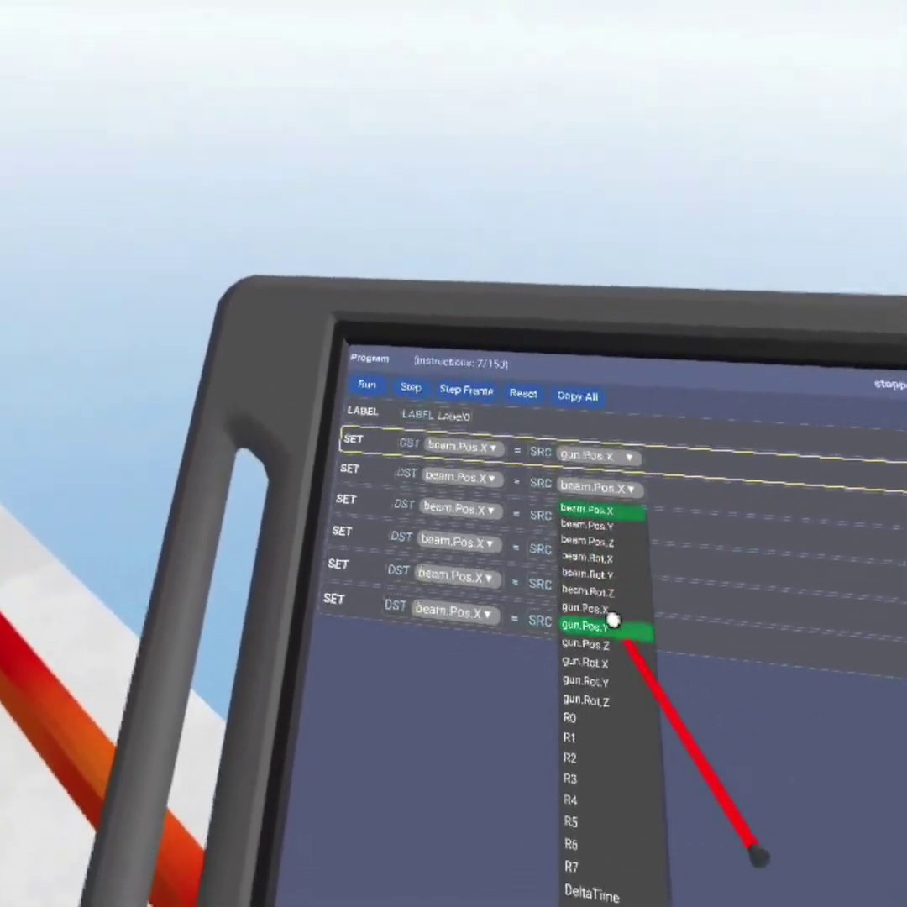
Set the sources of the second to sixth SET blocks to gun.Pos.Y, gun.Pos.Z, gun.Rot.X, gun.Rot.Y and gun.Rot.Z
left_click(538, 739)
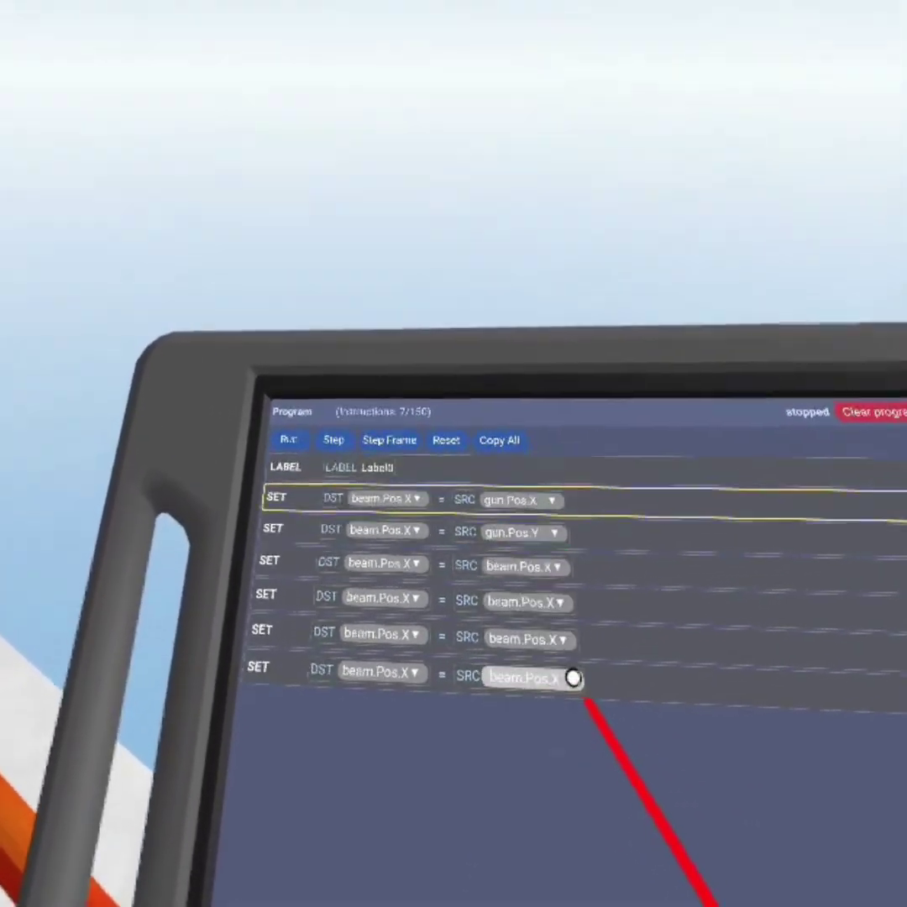
left_click(520, 622)
left_click(517, 725)
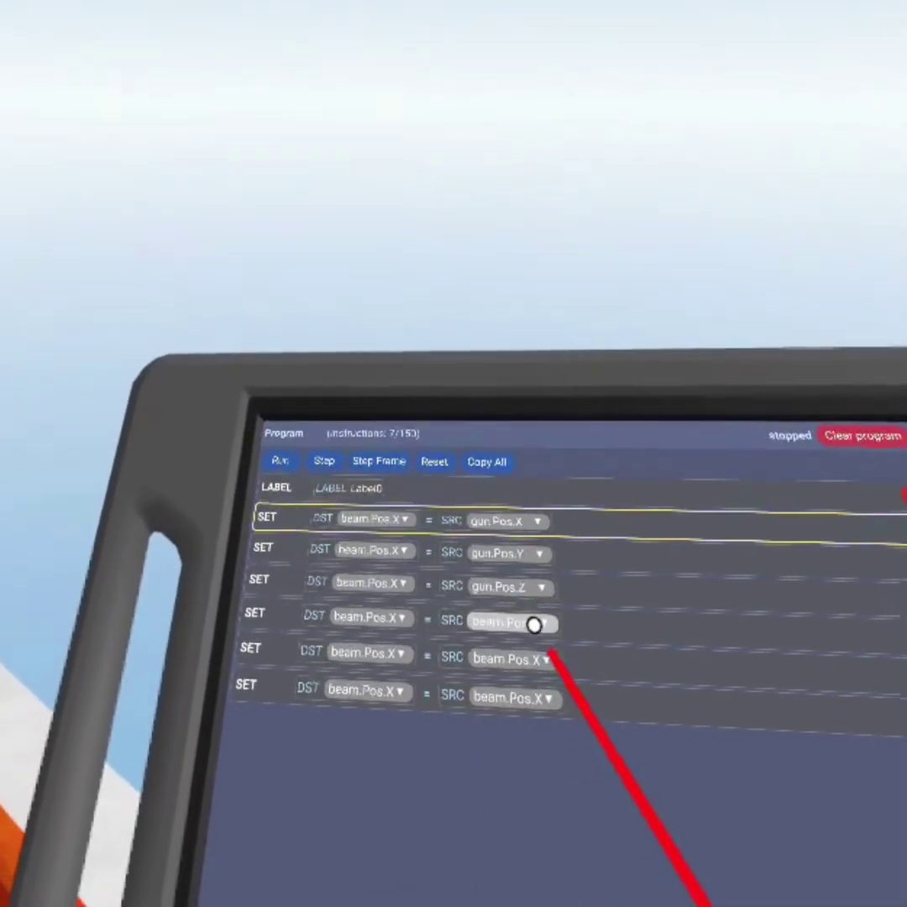
left_click(538, 659)
left_click(542, 724)
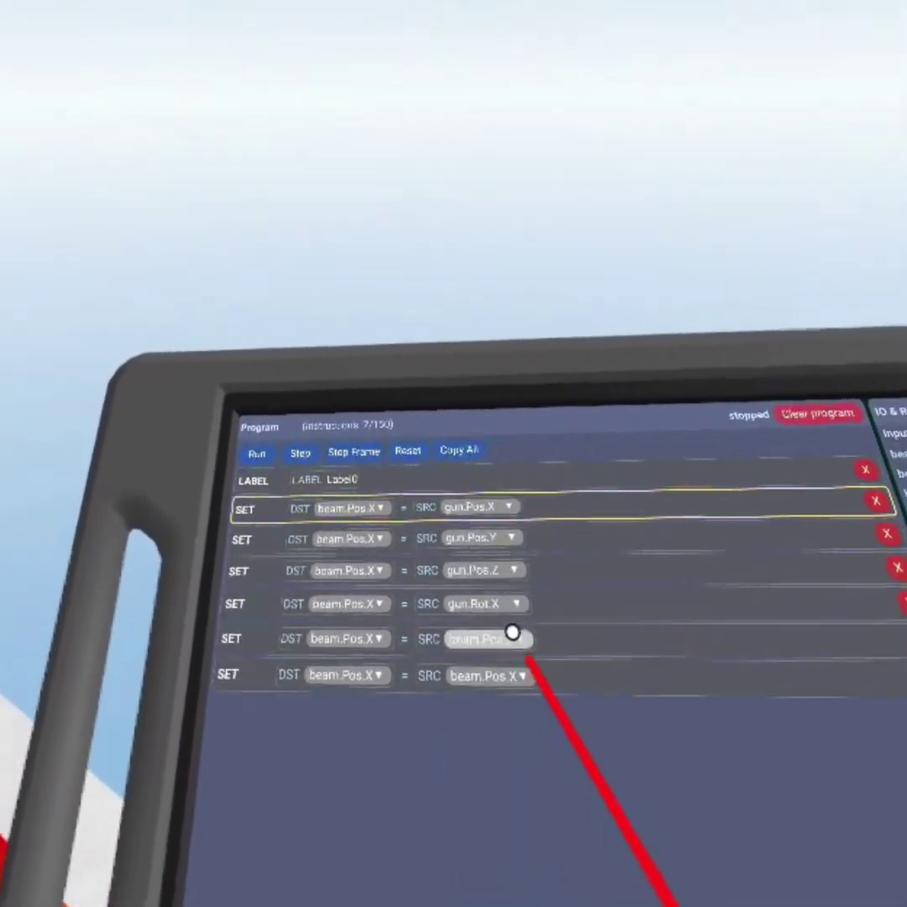
left_click(494, 638)
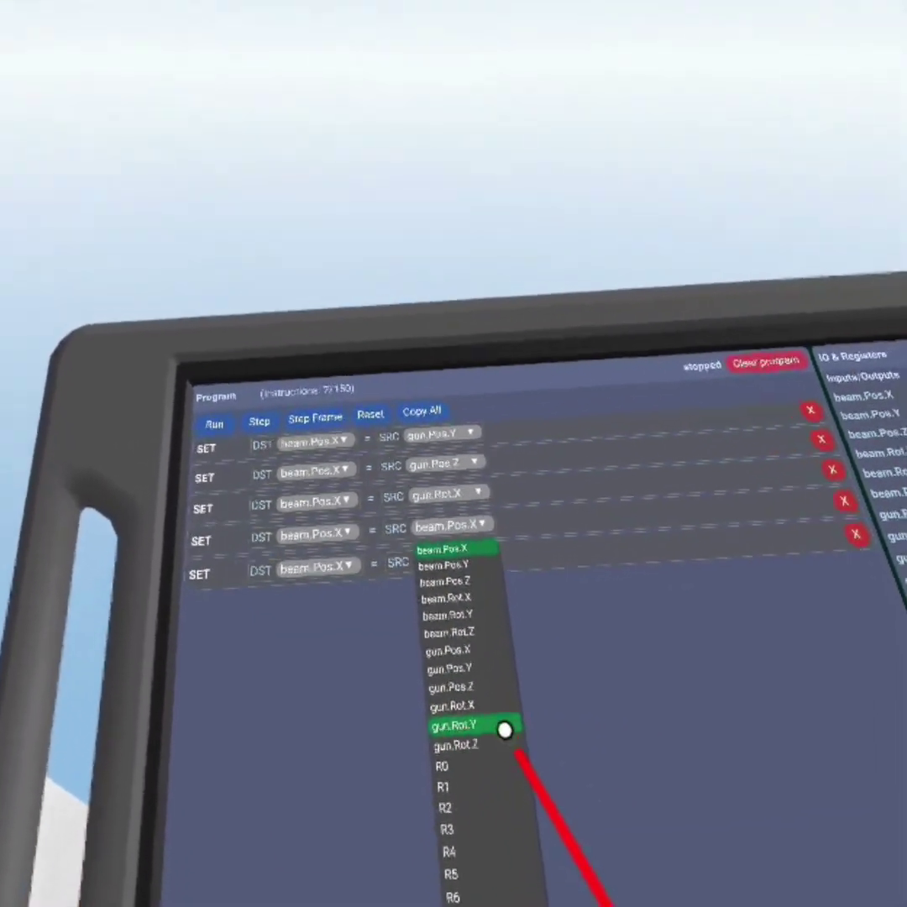
left_click(505, 724)
left_click(487, 676)
left_click(466, 707)
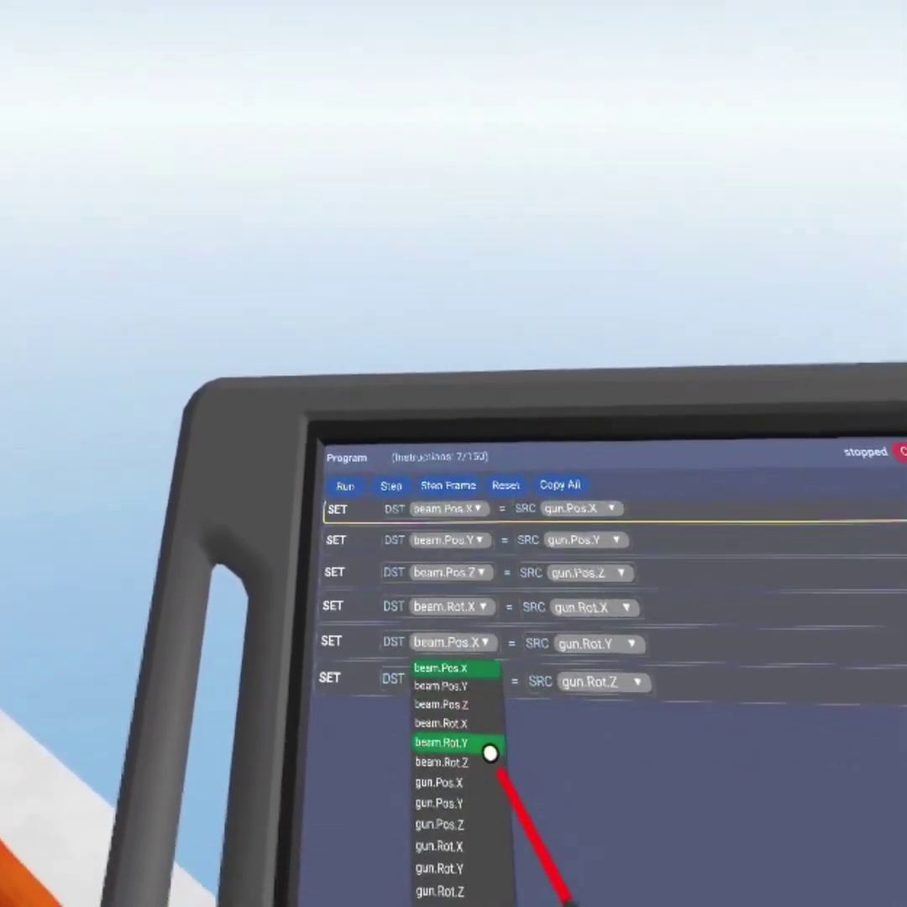
Set the destinations of the last two SET blocks to beam.Rot.Y and beam.Rot.Z
left_click(470, 762)
left_click(453, 679)
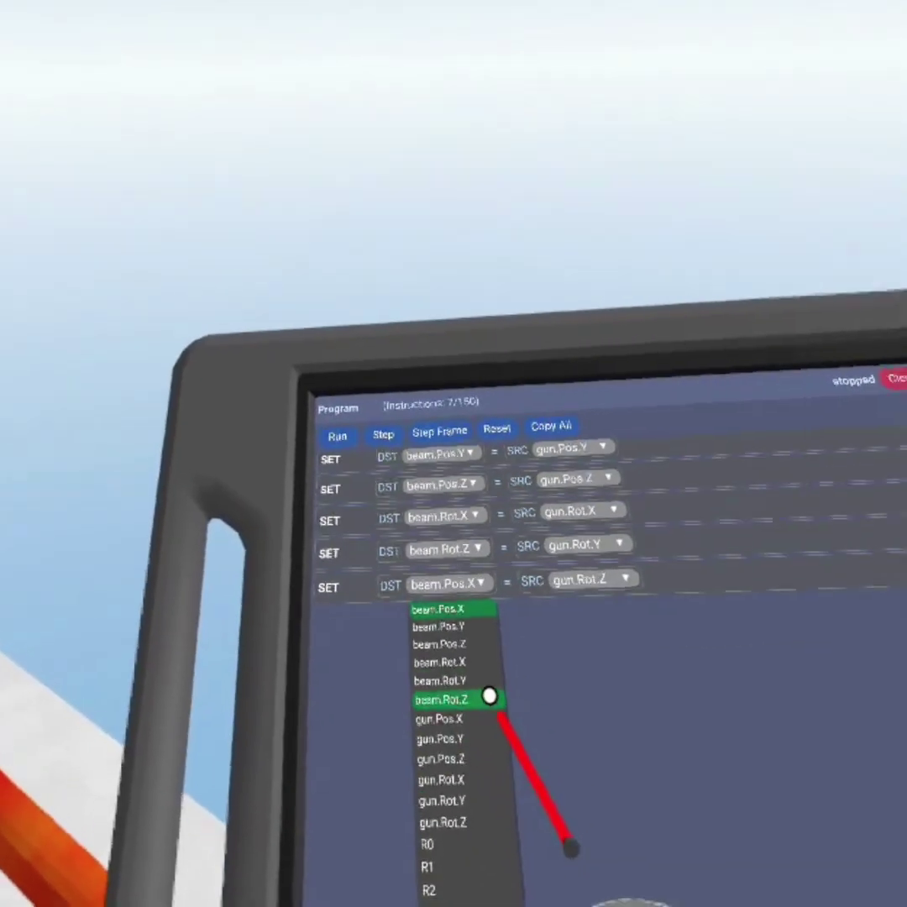
left_click(455, 695)
left_click(435, 638)
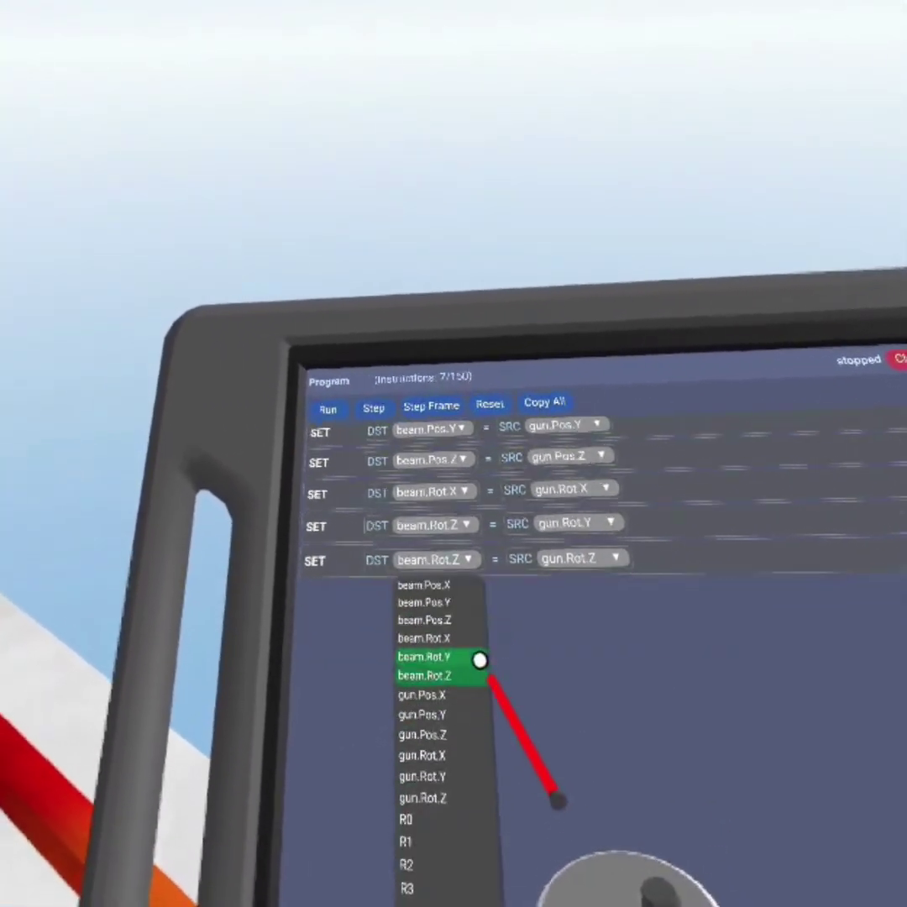
left_click(467, 559)
left_click(427, 592)
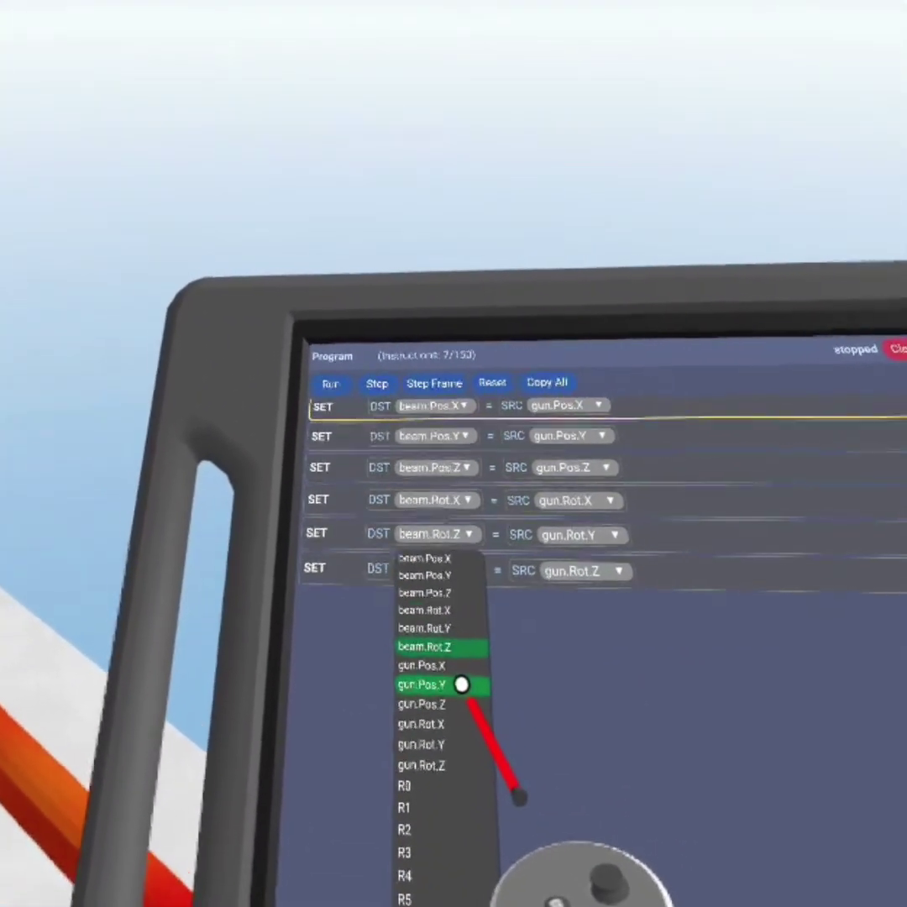
left_click(424, 628)
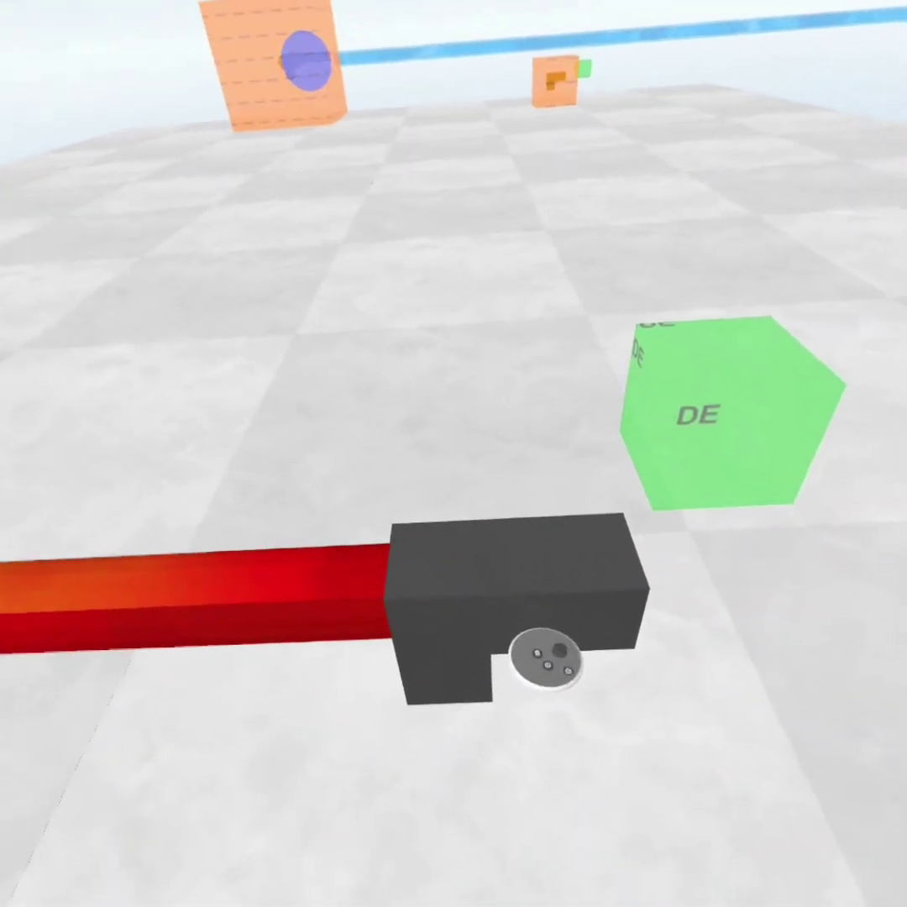
Move and turn the gun to test whether the beam follows it
left_click(546, 605)
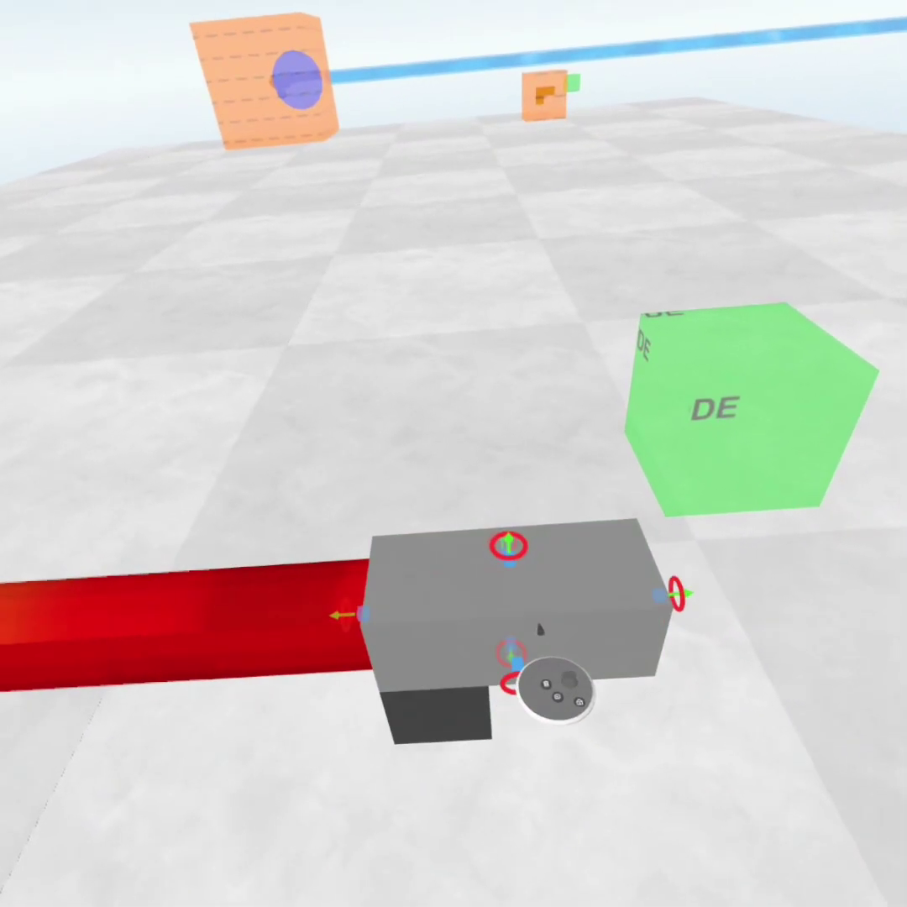
left_click_drag(548, 631, 294, 623)
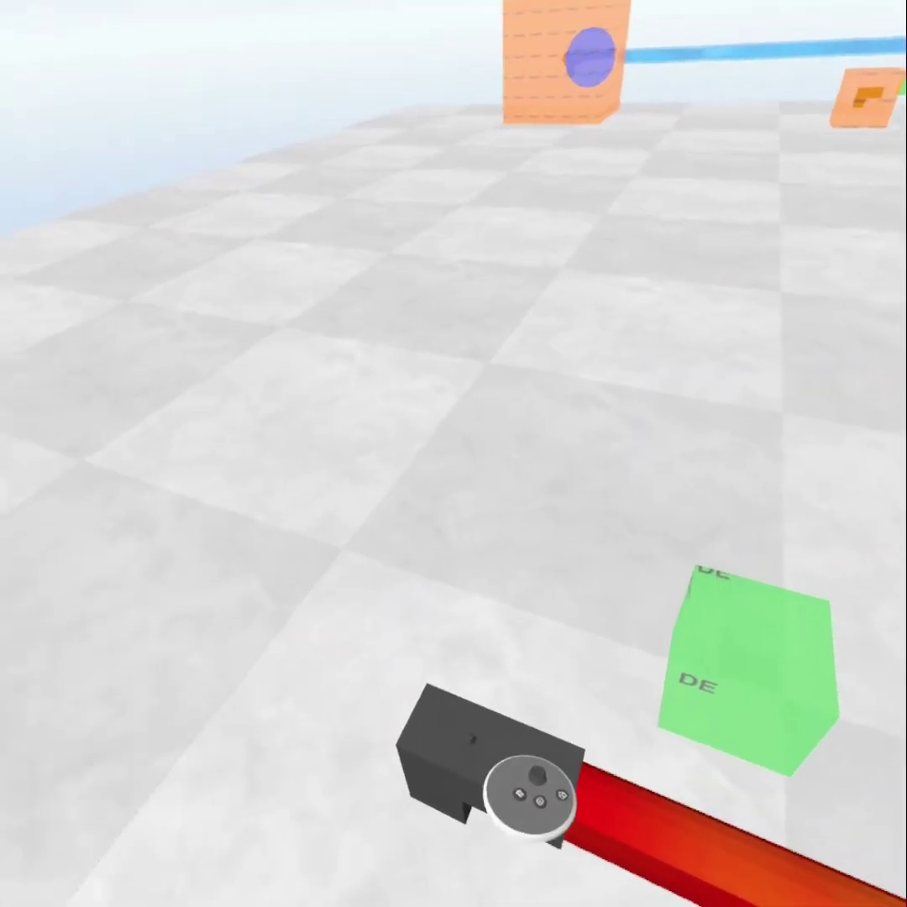
left_click_drag(529, 798, 635, 802)
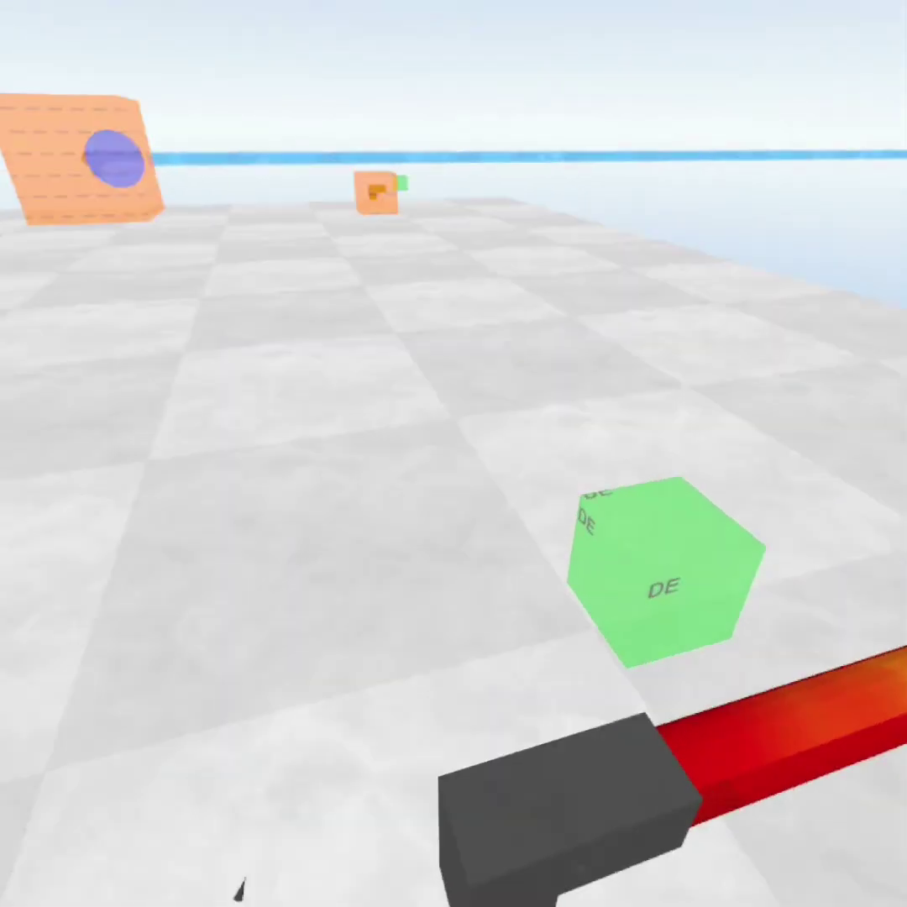
Remove the GOTO block from the code block's program and add a SLEEP block after the last SET block
mouse_move(539, 754)
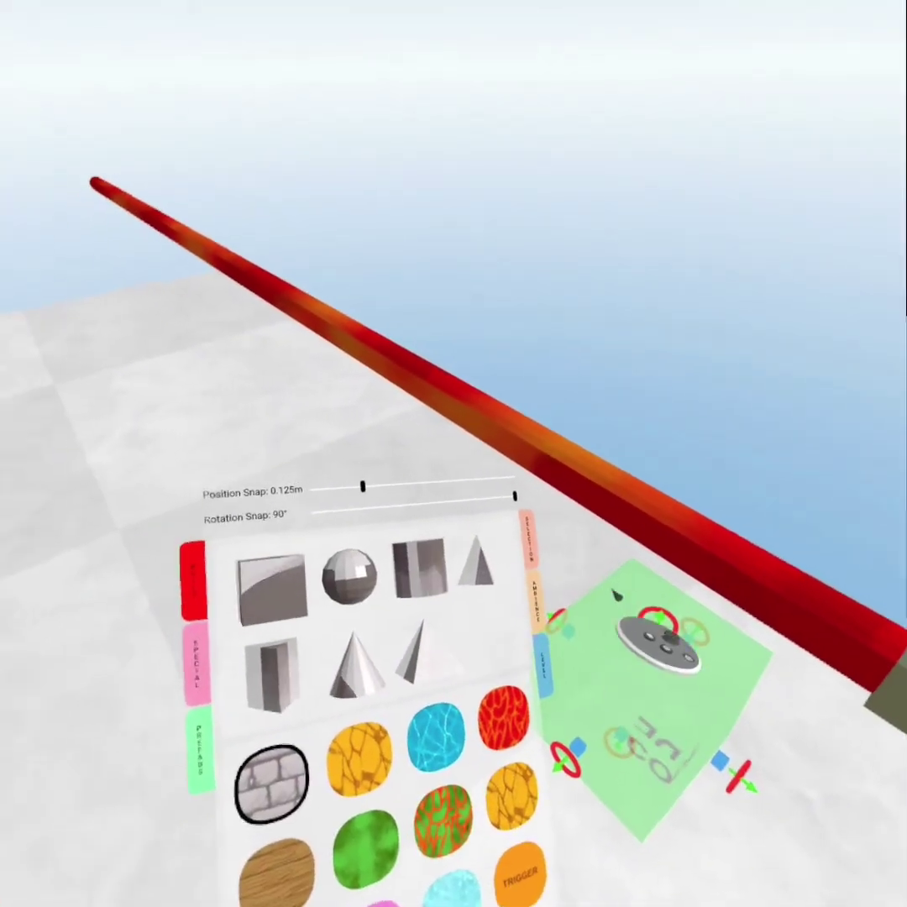
left_click(617, 594)
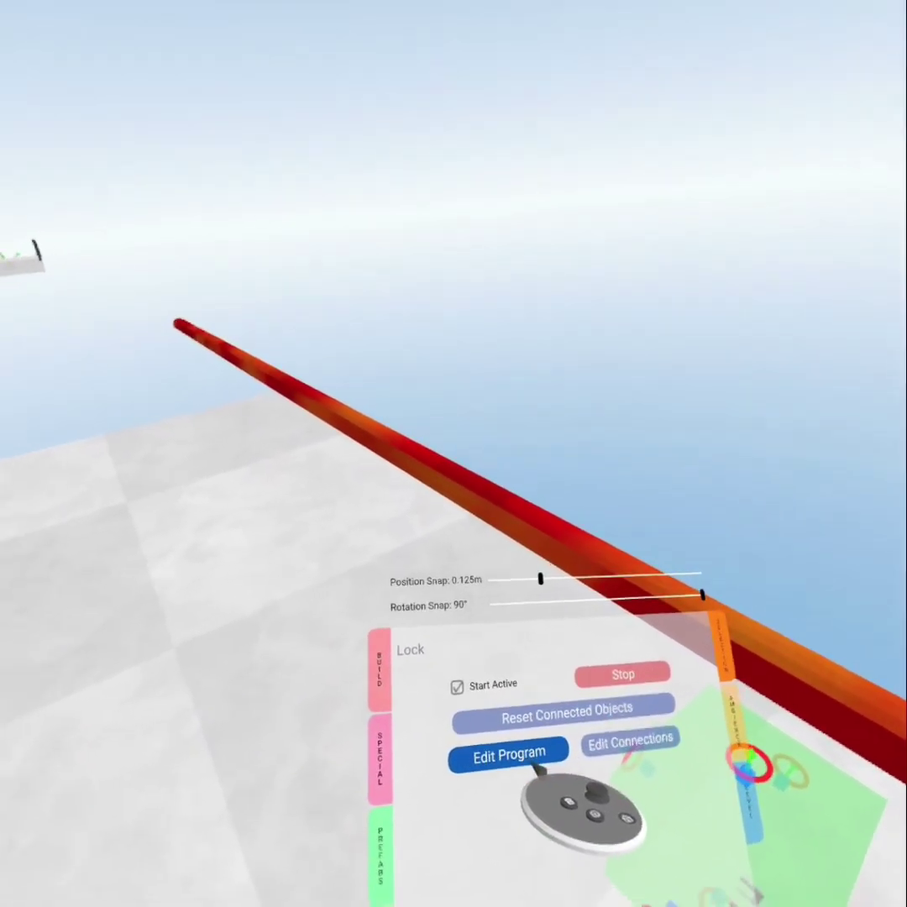
left_click(509, 754)
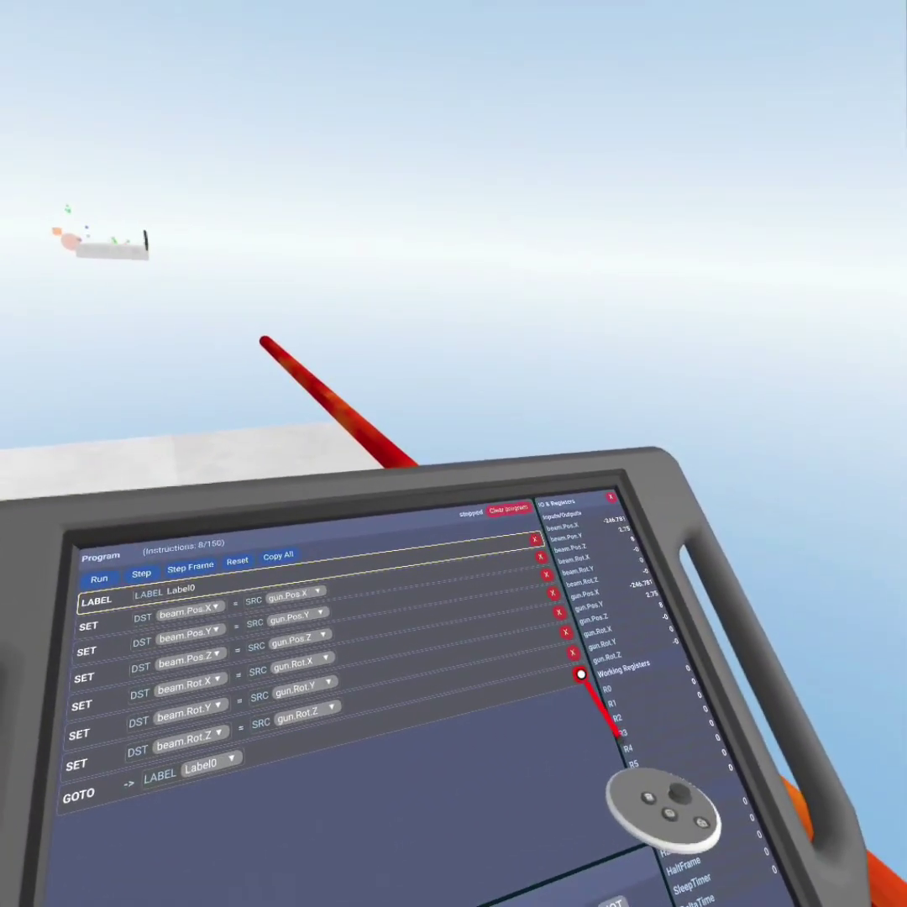
left_click(581, 674)
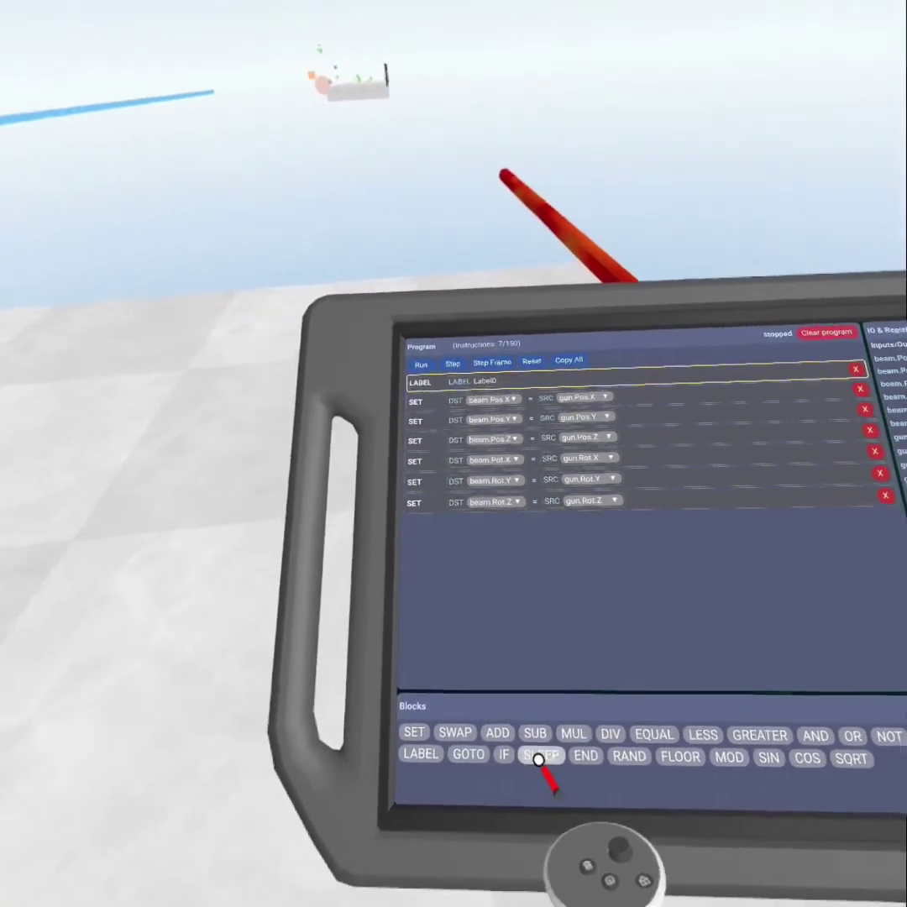
left_click(538, 759)
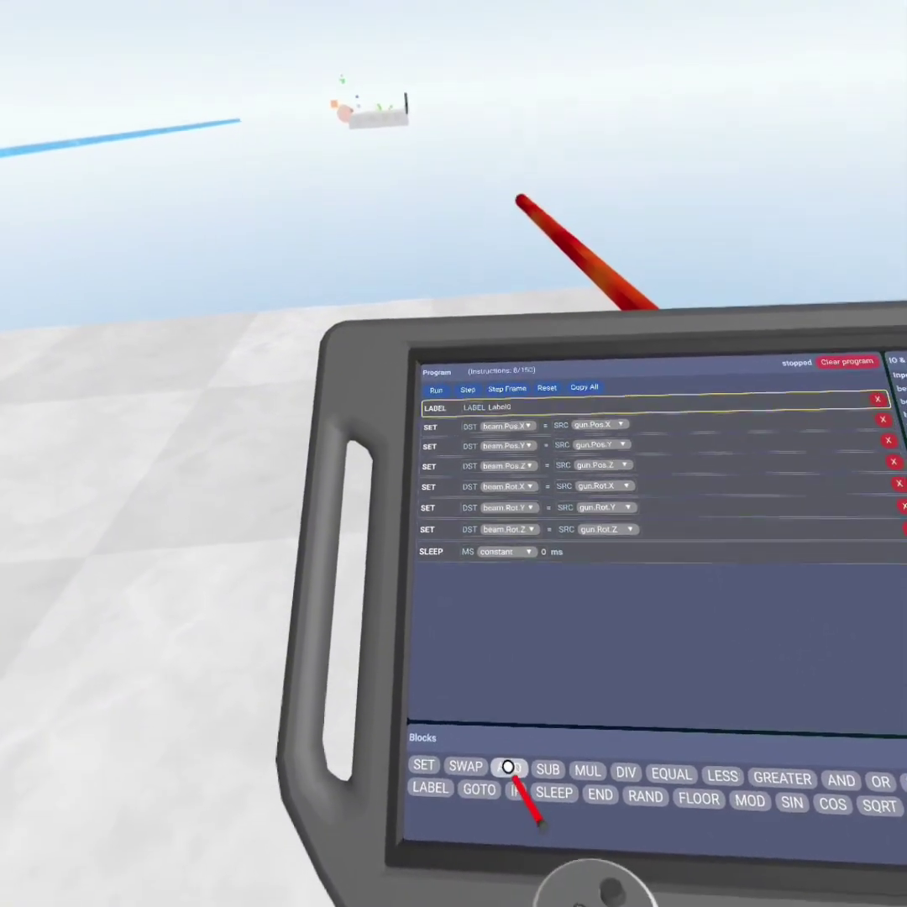
Add an ADD block after the SLEEP block and set its destination and A operand to beam.Pos.Y
left_click_drag(516, 769, 519, 736)
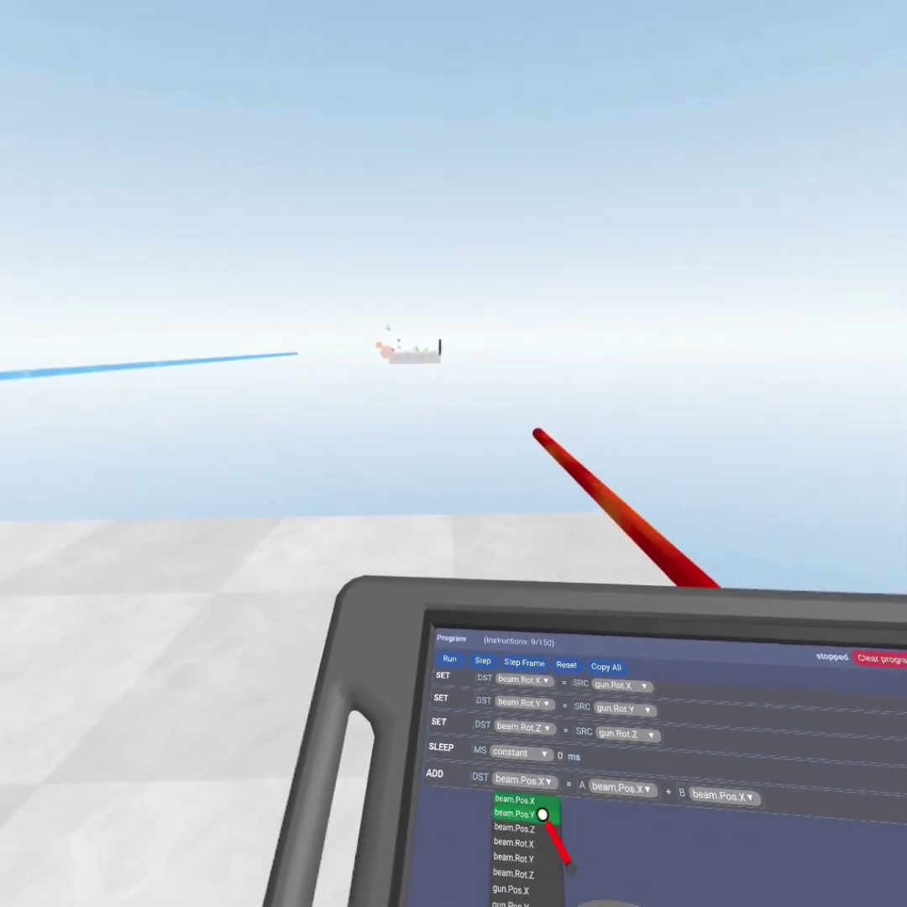
left_click(508, 791)
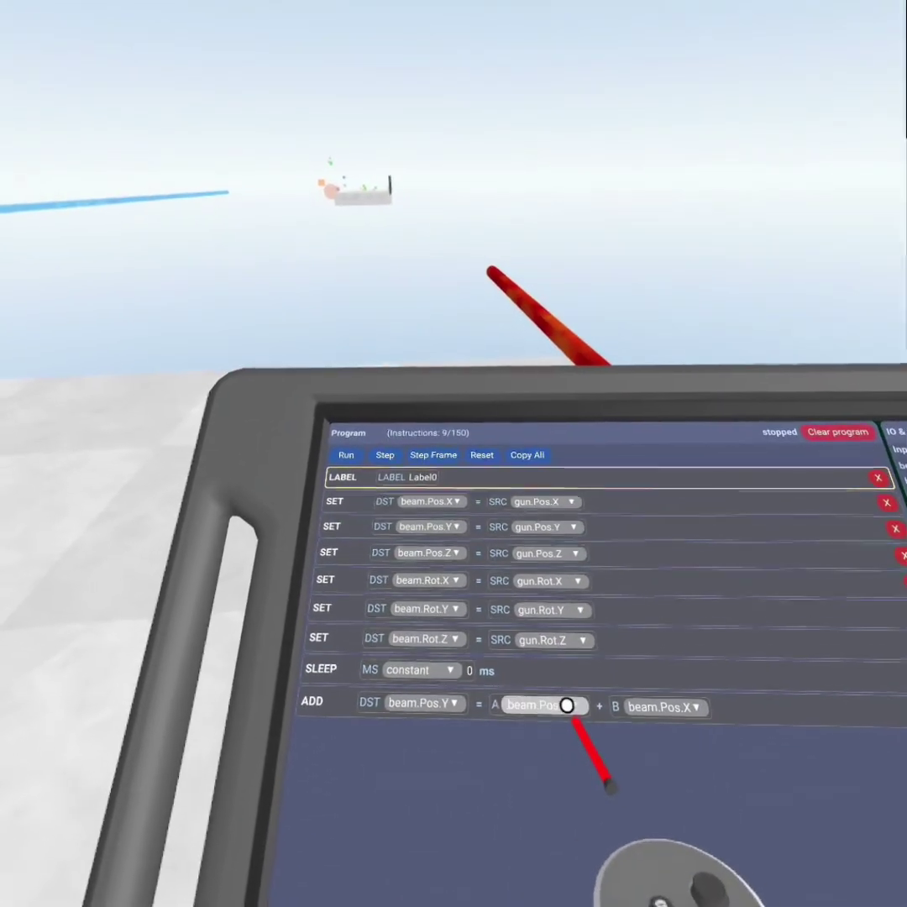
left_click(574, 792)
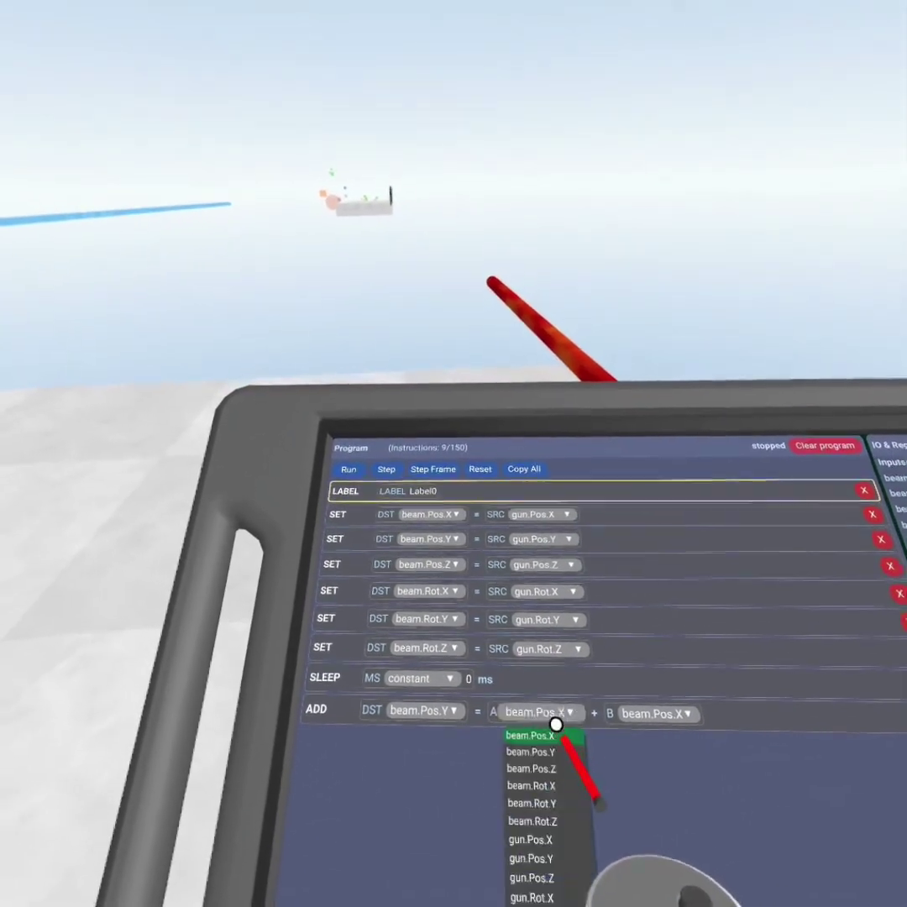
left_click(530, 715)
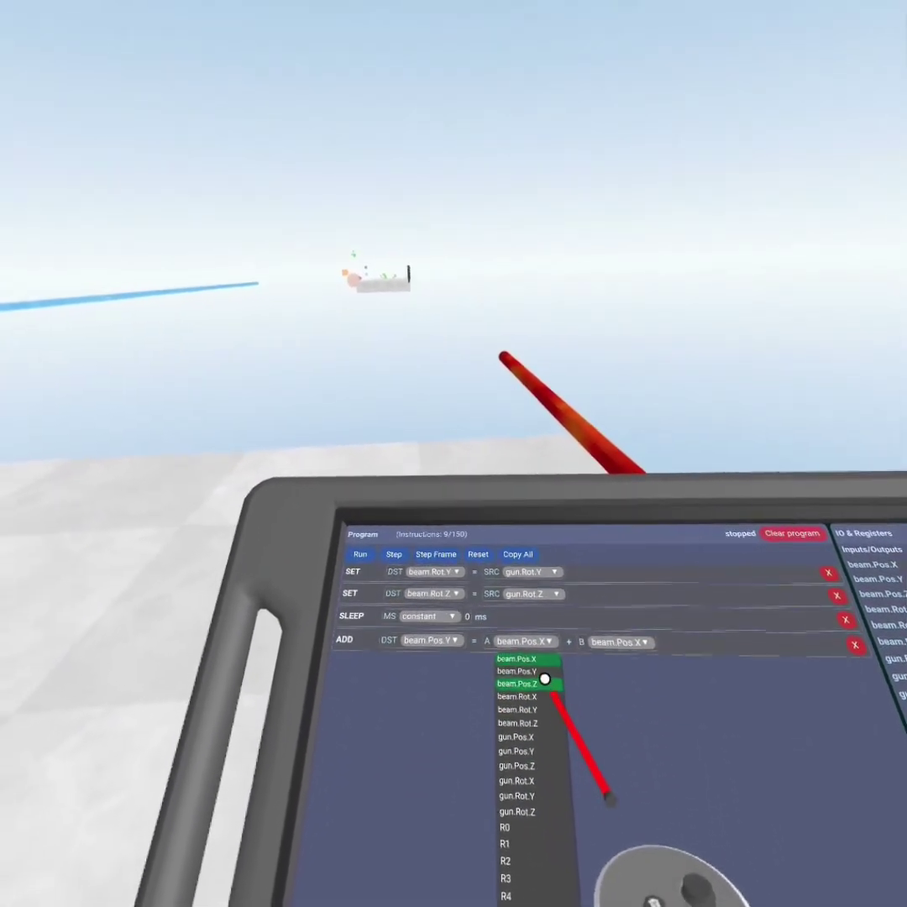
left_click(544, 675)
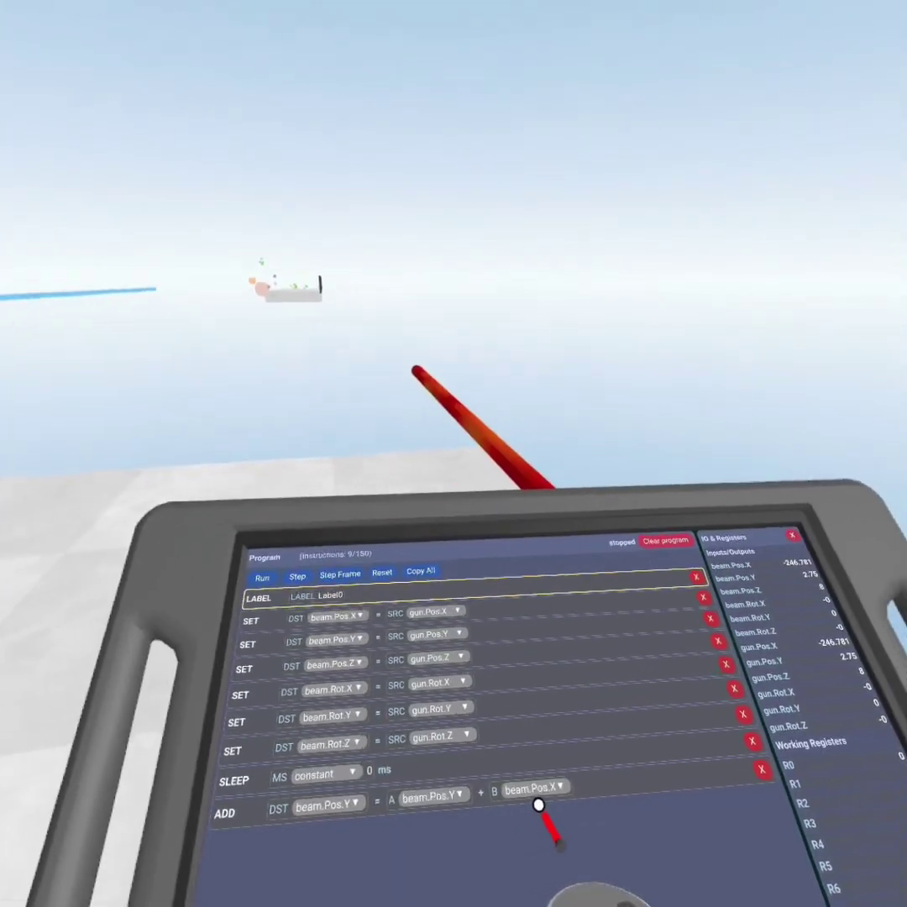
Set the ADD block's B operand to a constant and enter a value for that constant
left_click(609, 737)
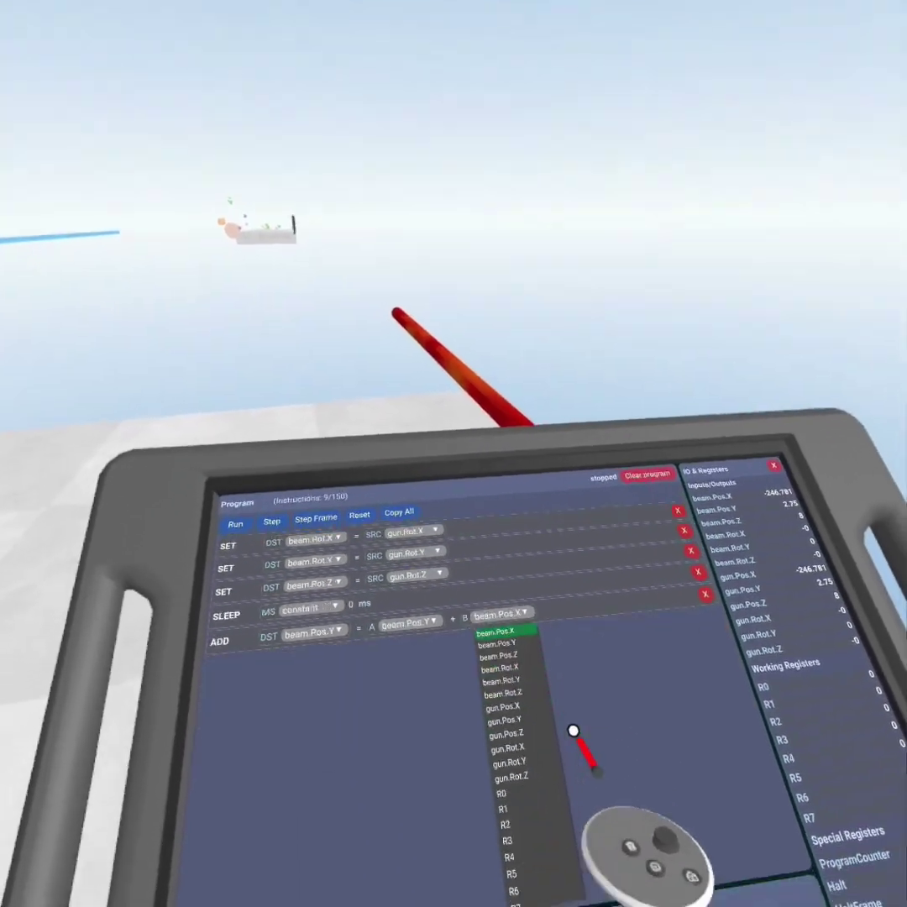
left_click(477, 775)
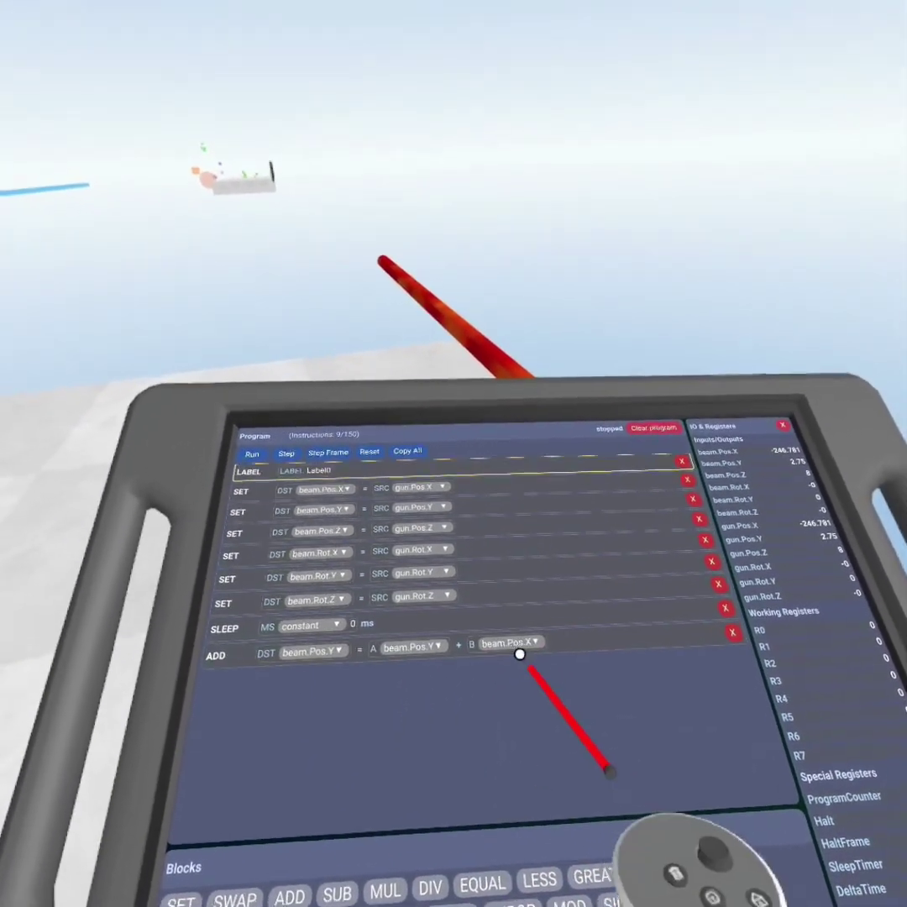
left_click(519, 654)
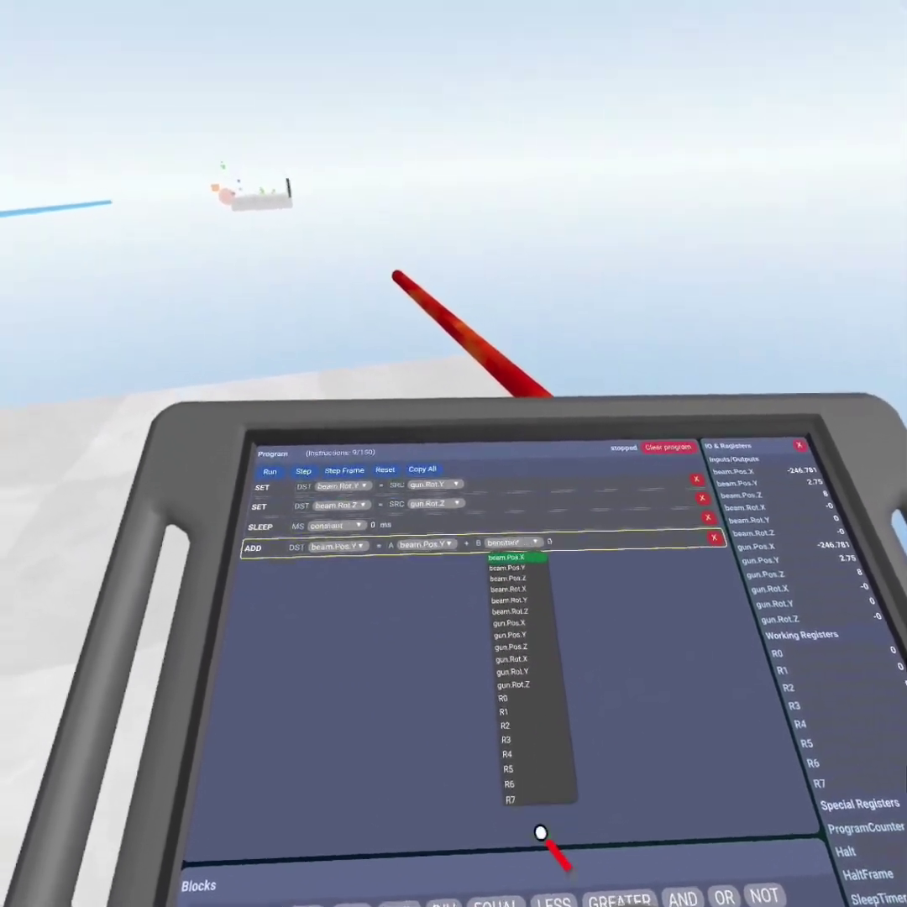
left_click(521, 777)
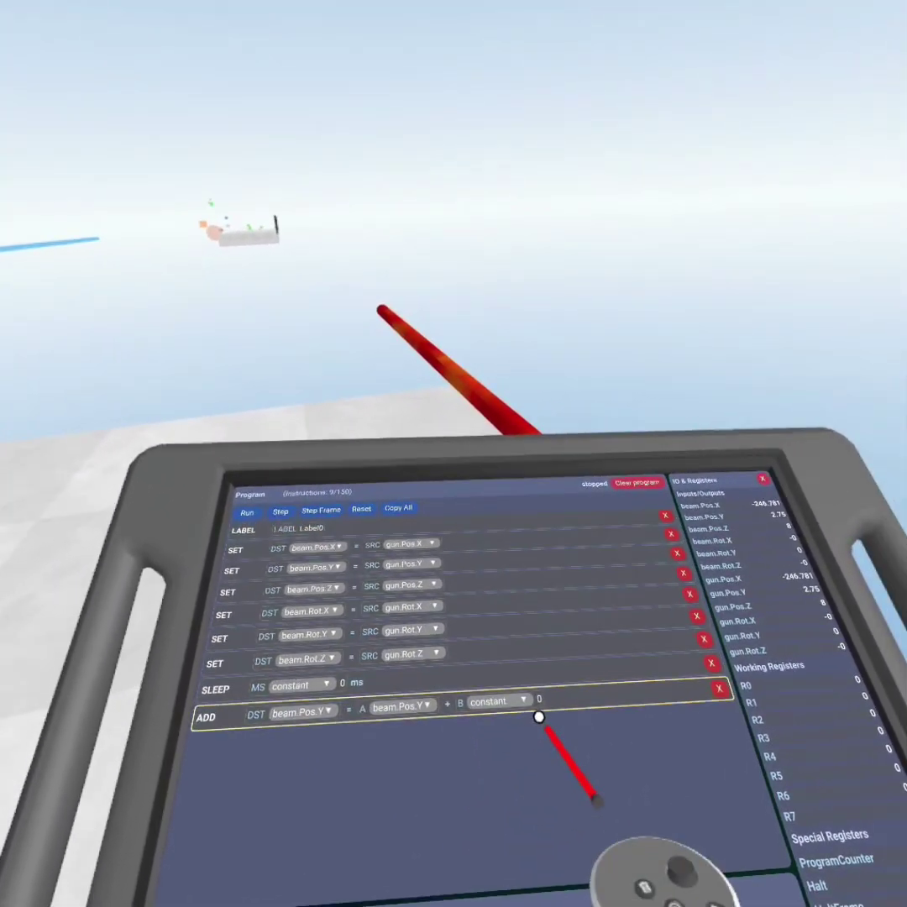
left_click(536, 737)
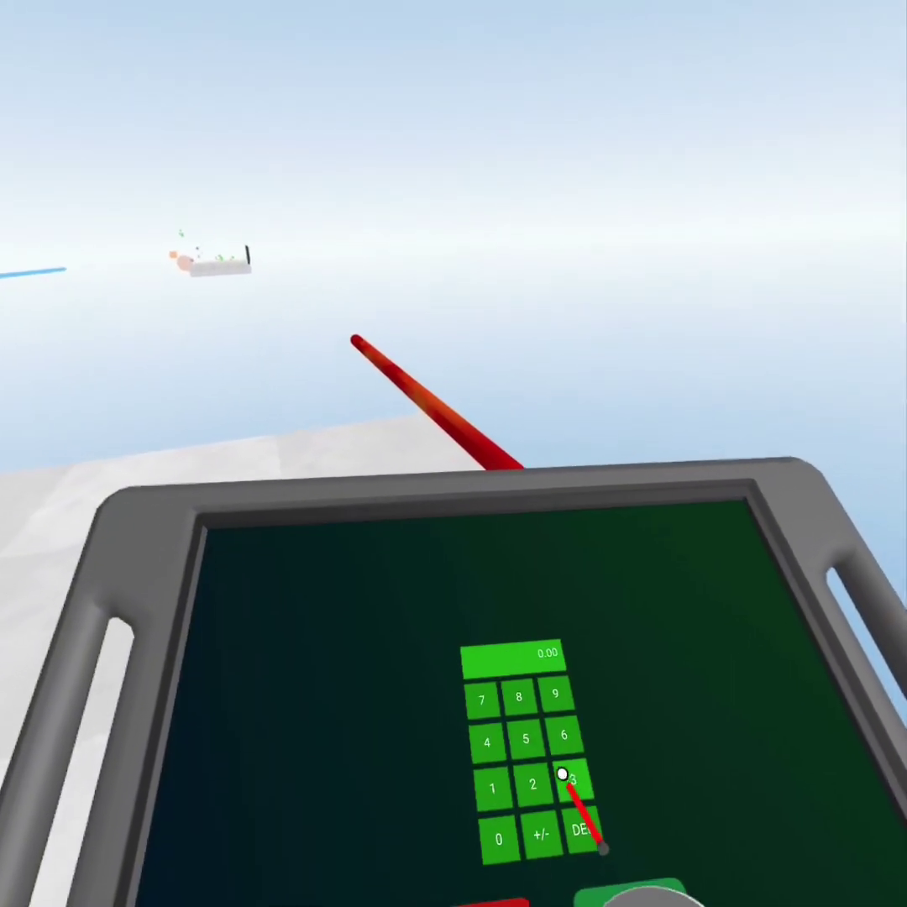
left_click(499, 876)
left_click(498, 876)
left_click(499, 876)
left_click(621, 897)
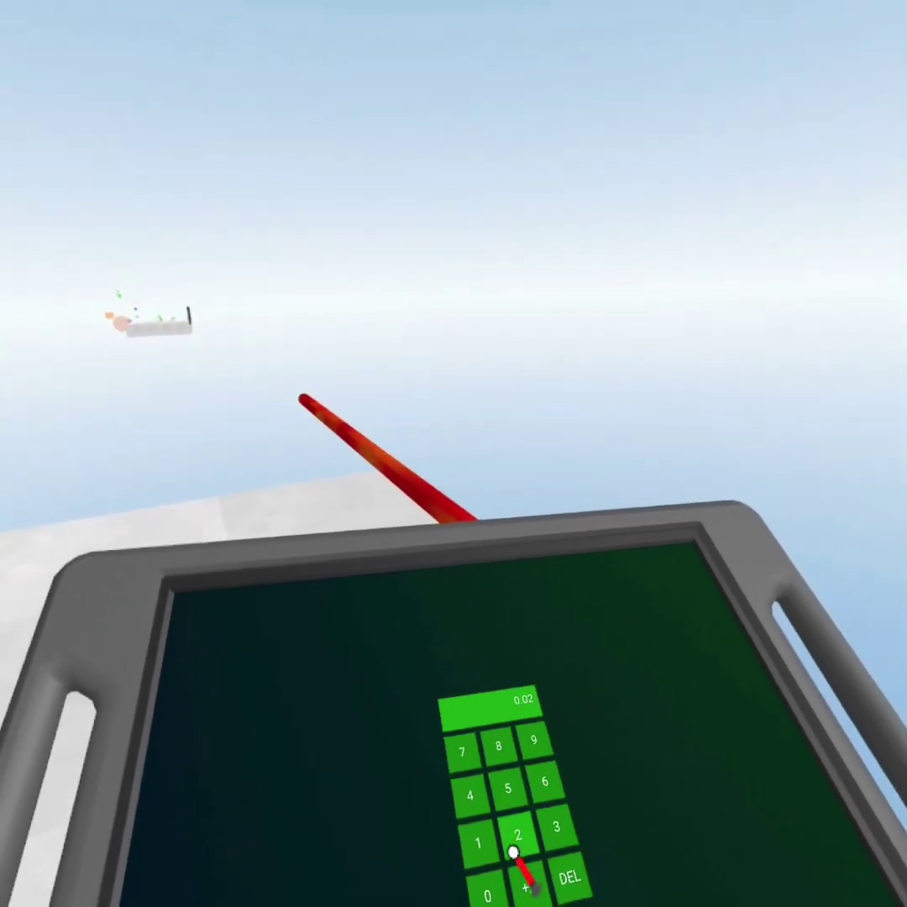
left_click(479, 879)
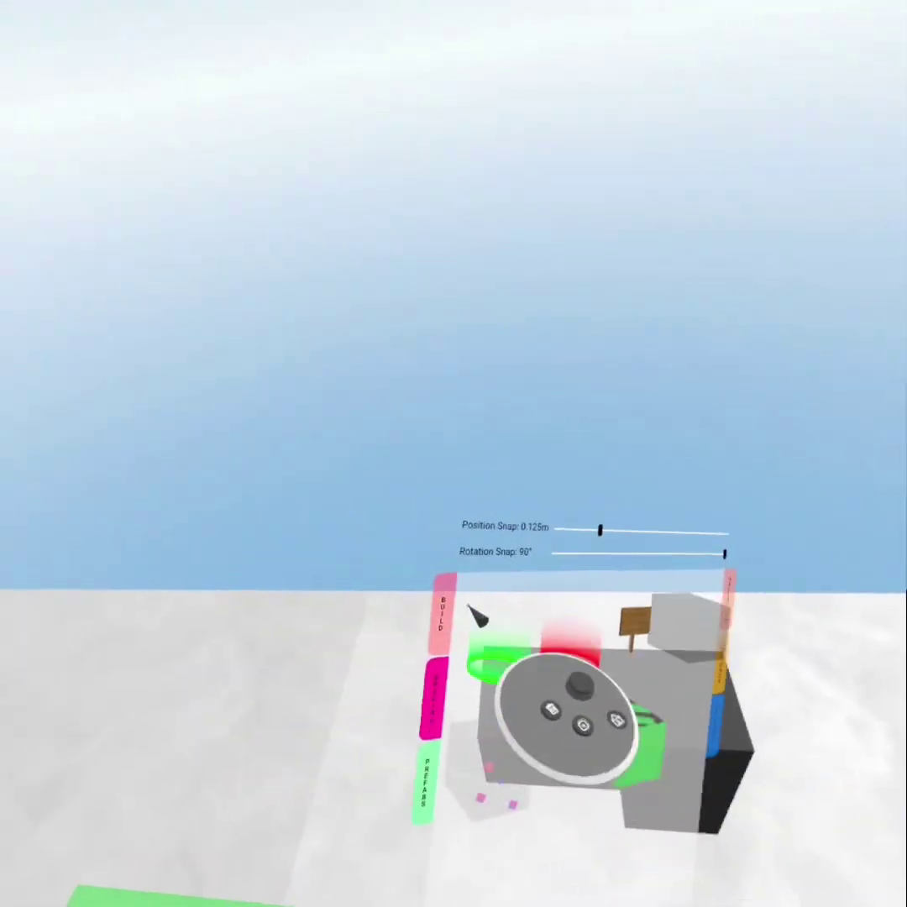
Create a cube with the trigger material and place it so that it encloses the gun
left_click(441, 613)
left_click(547, 793)
left_click(406, 653)
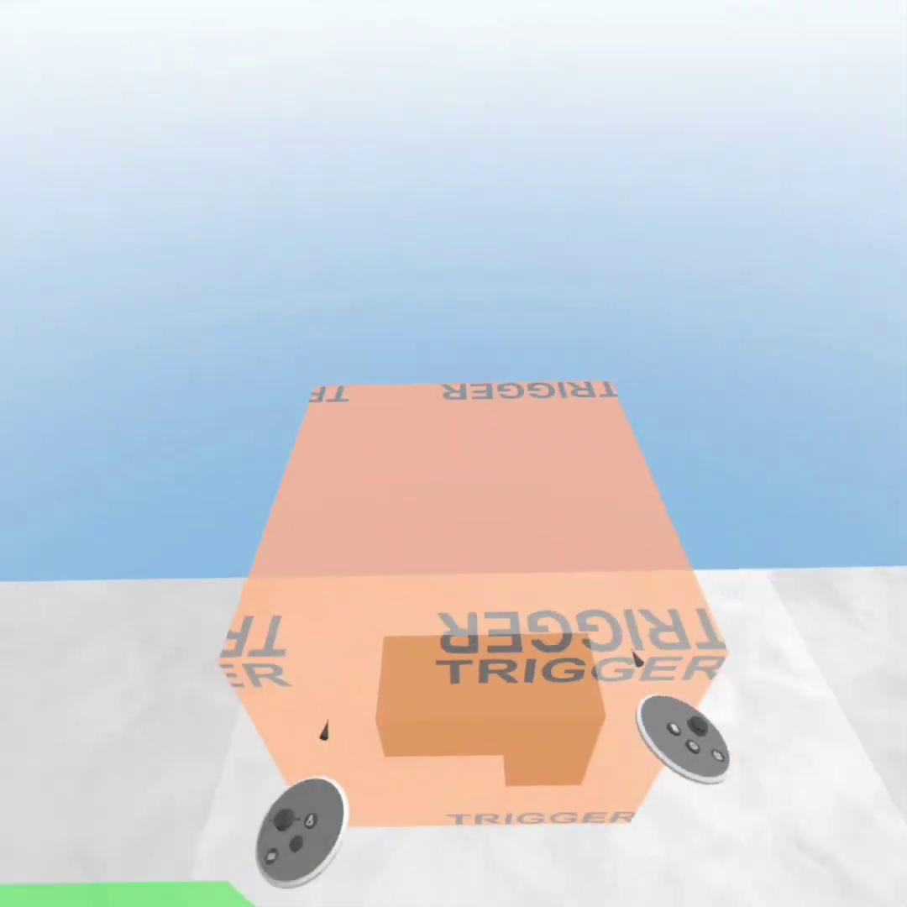
left_click_drag(638, 660, 552, 674)
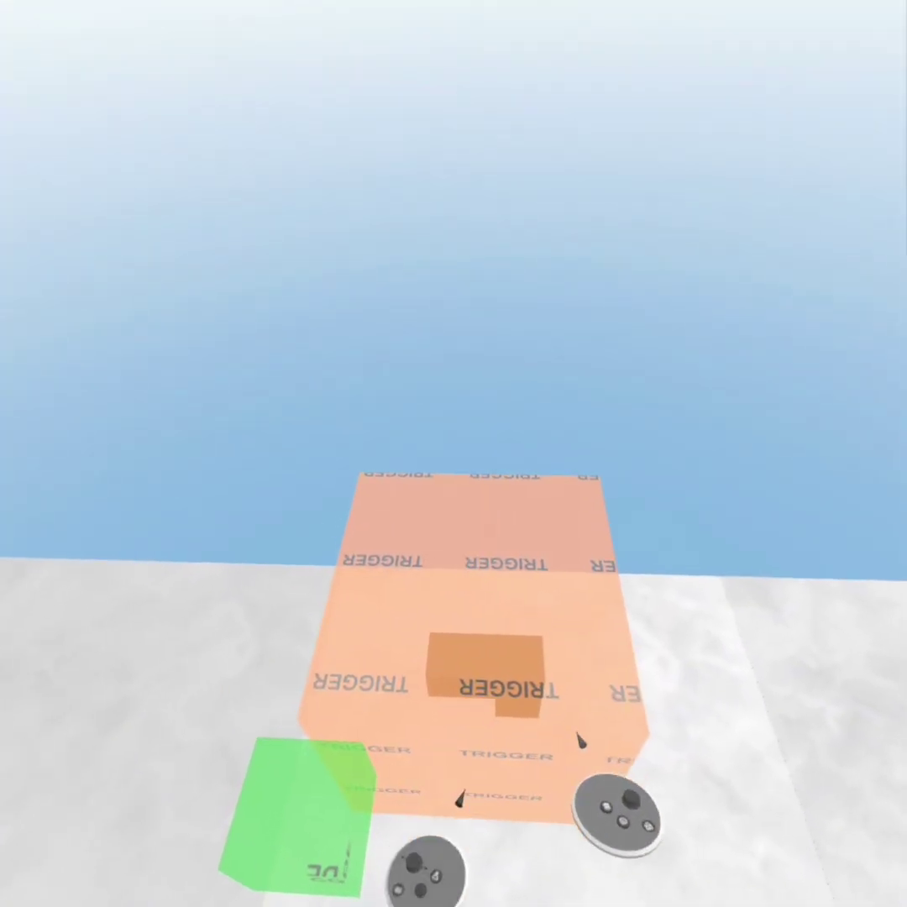
left_click_drag(581, 740, 405, 852)
left_click_drag(657, 737, 418, 882)
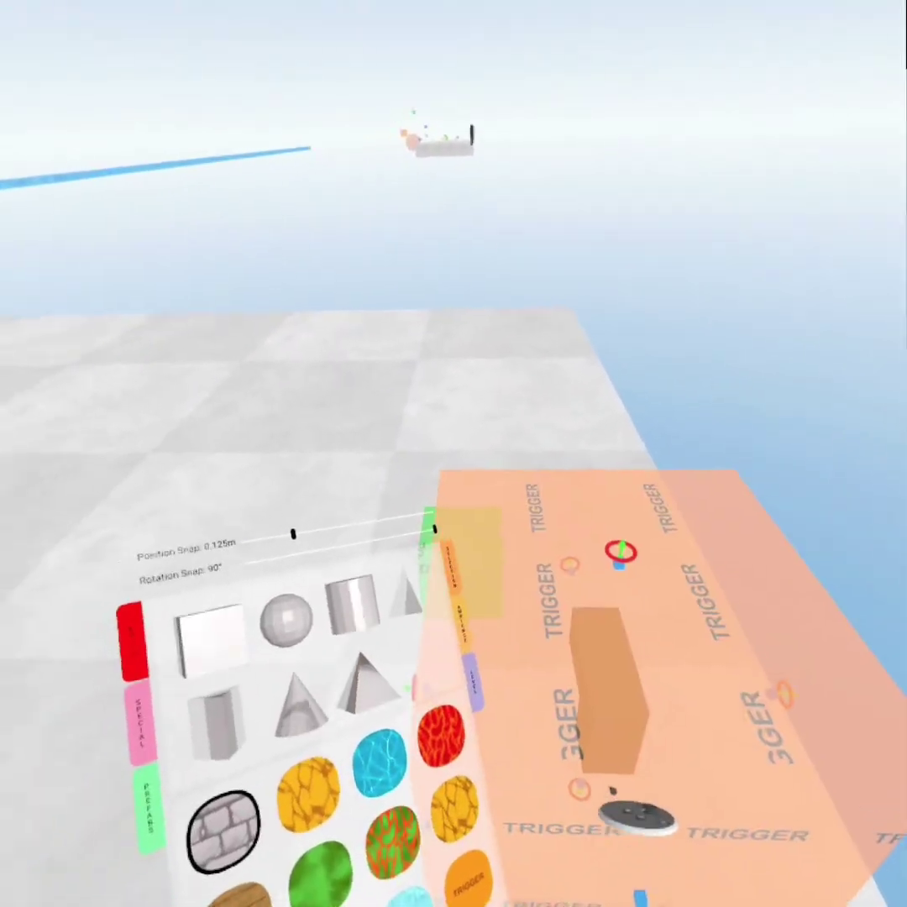
Make the trigger respond to Grapple instead of Hand and connect it to the code block
left_click(567, 642)
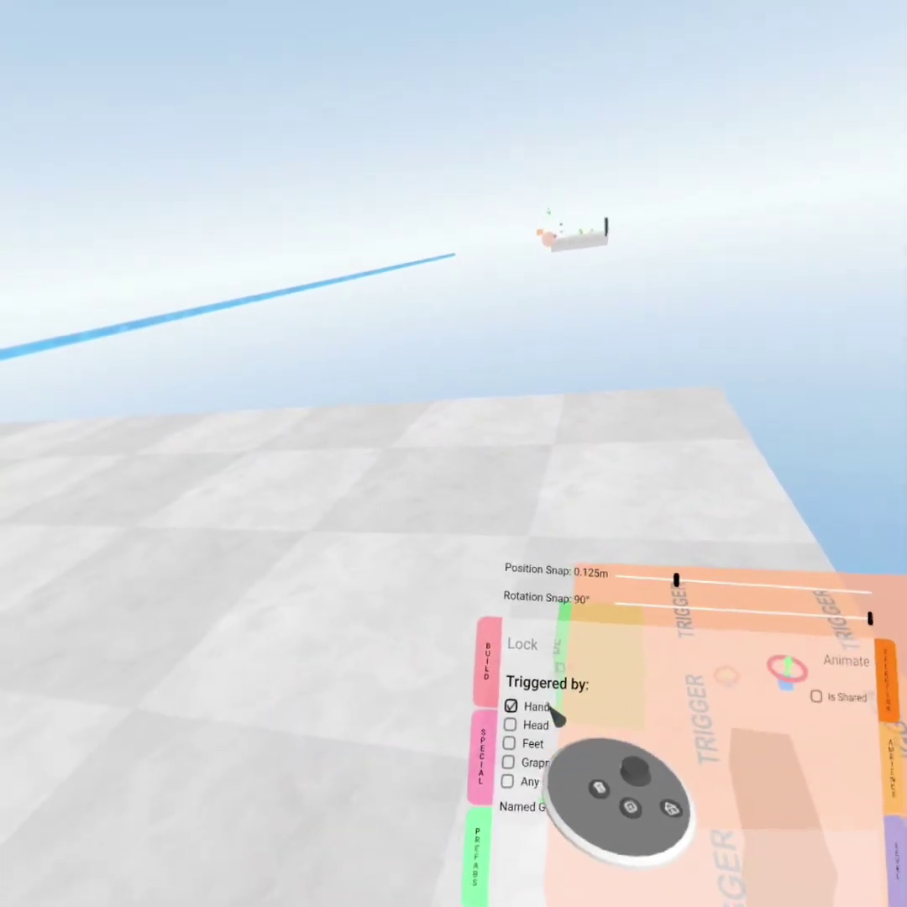
left_click(550, 710)
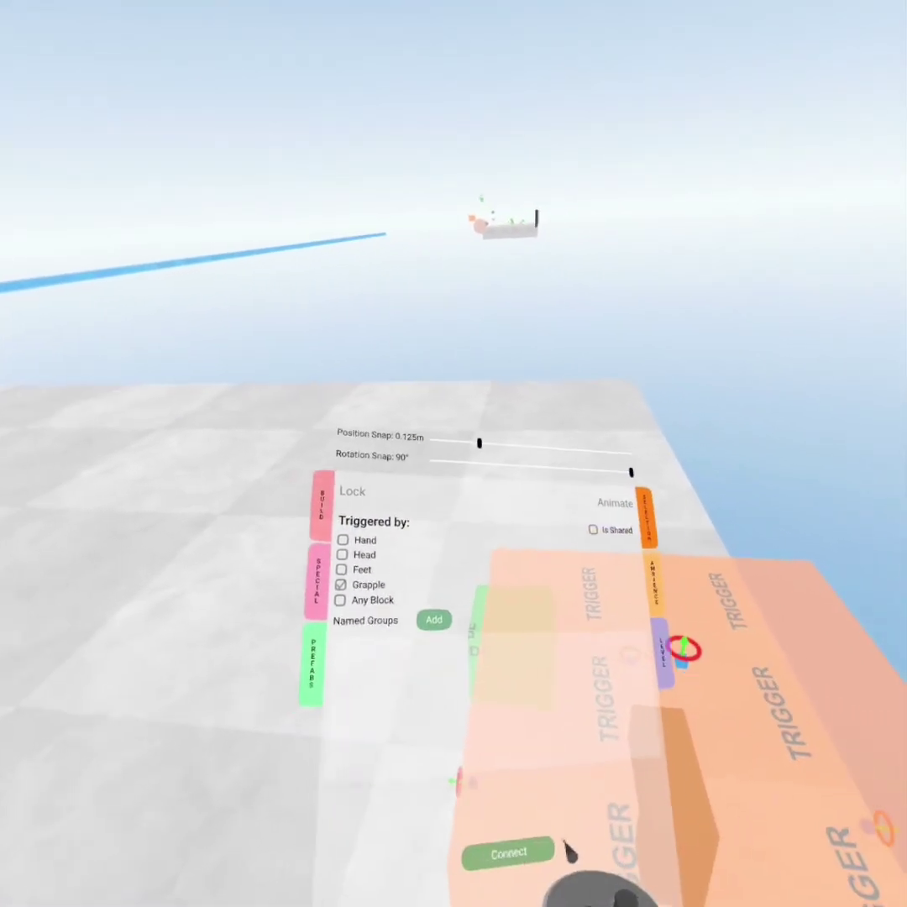
left_click(542, 849)
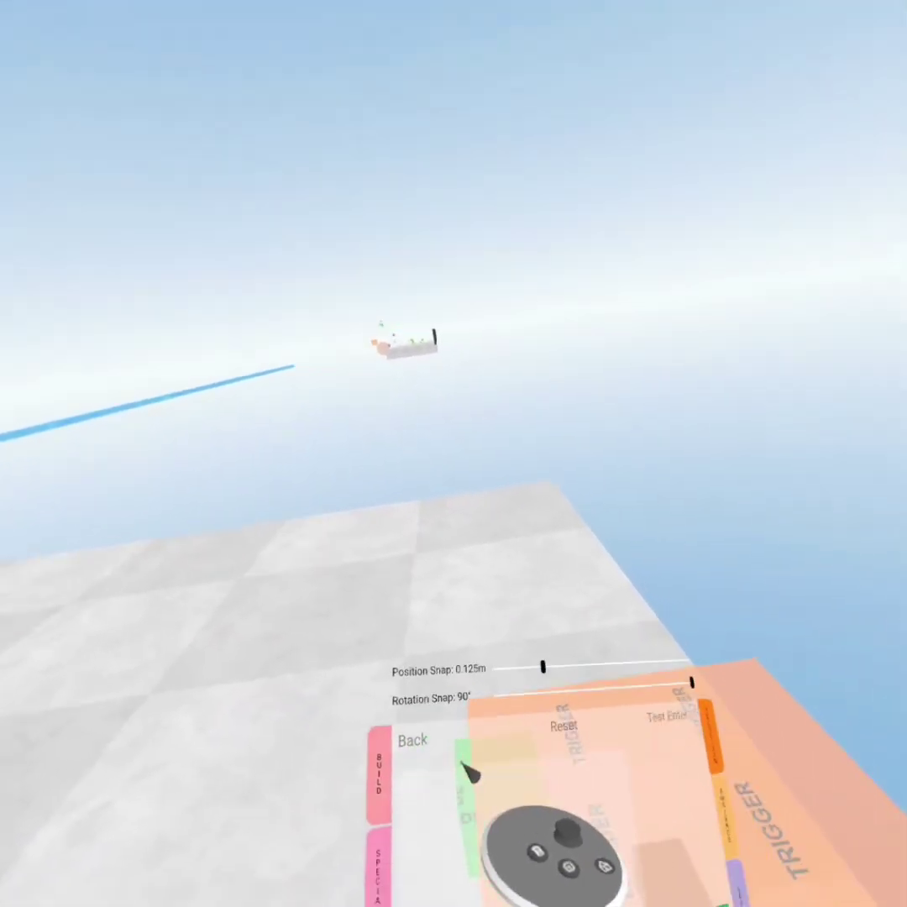
left_click(635, 792)
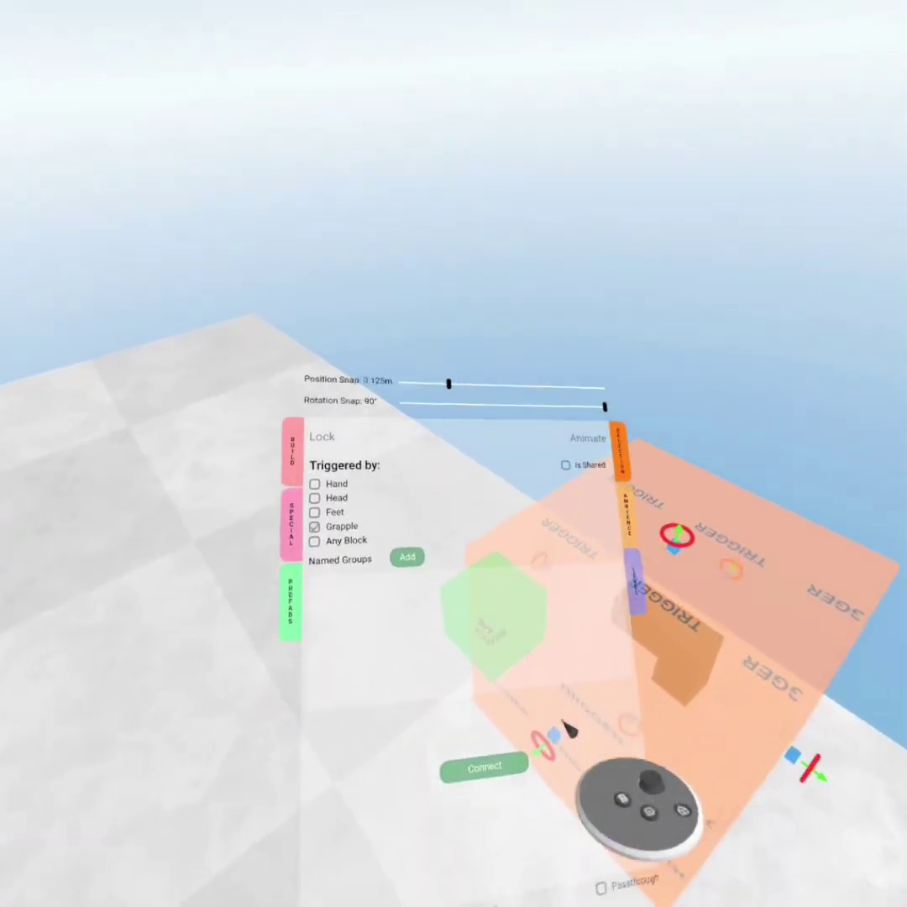
left_click(576, 820)
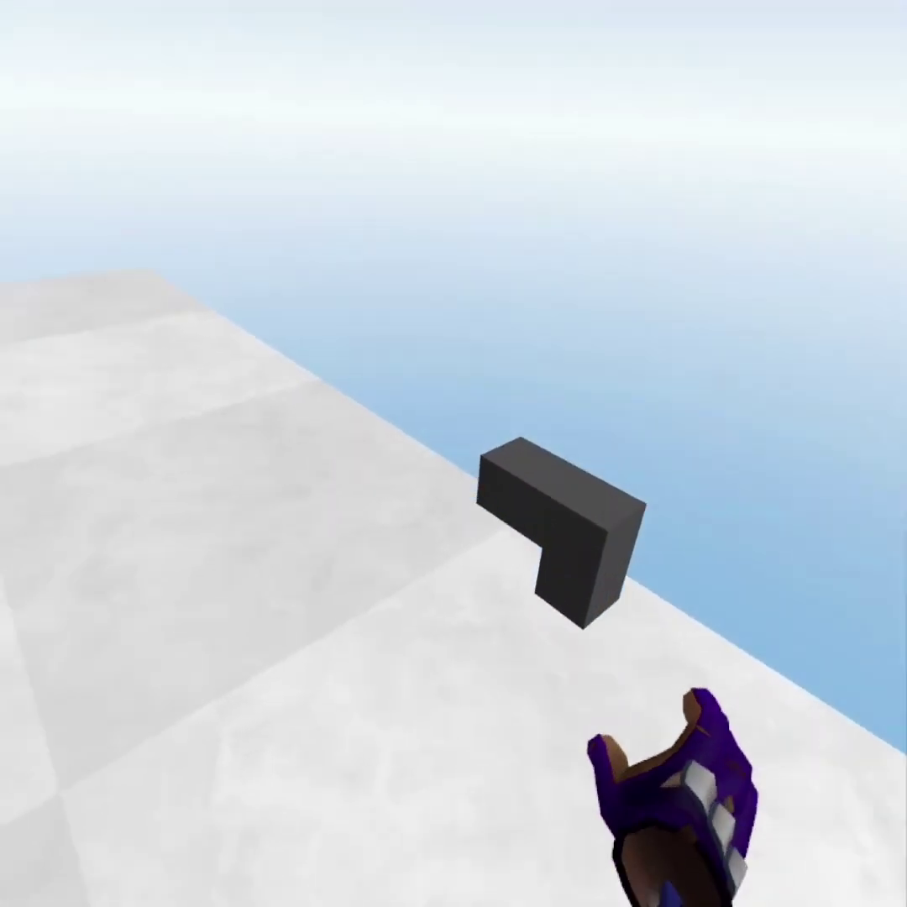
Use the grapple on the gun in play mode to test the trigger
left_click(560, 522)
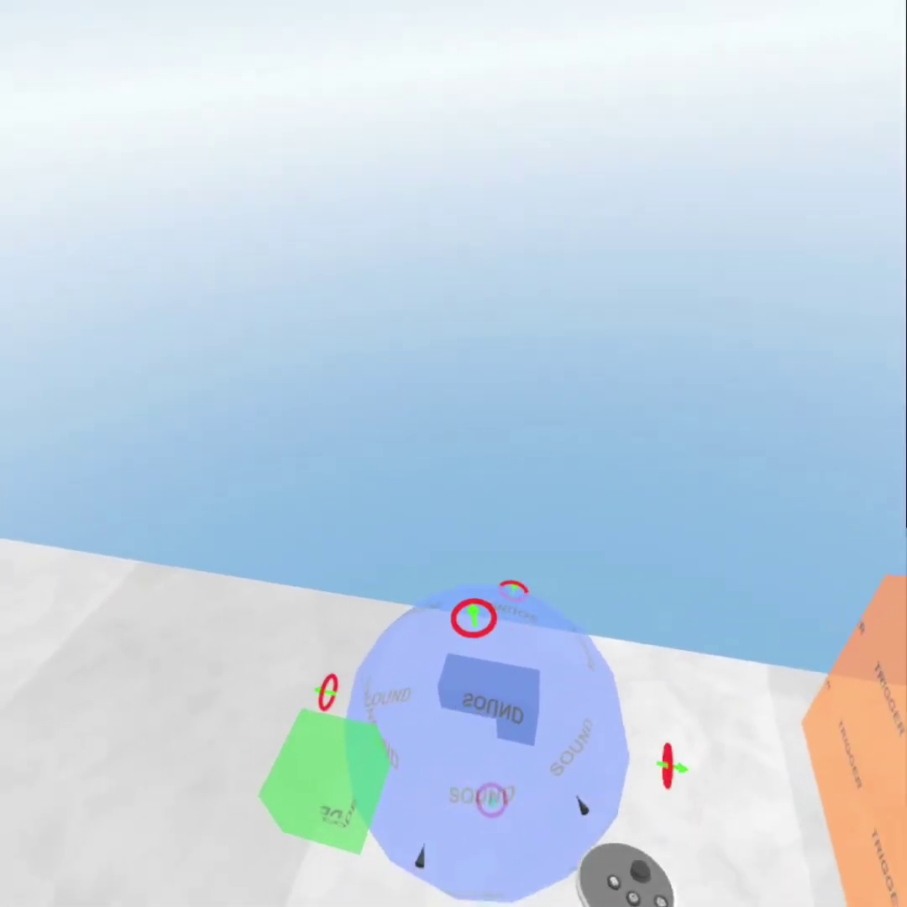
Connect the sound block to the trigger and move the trigger back around the gun and the sound block
left_click(518, 864)
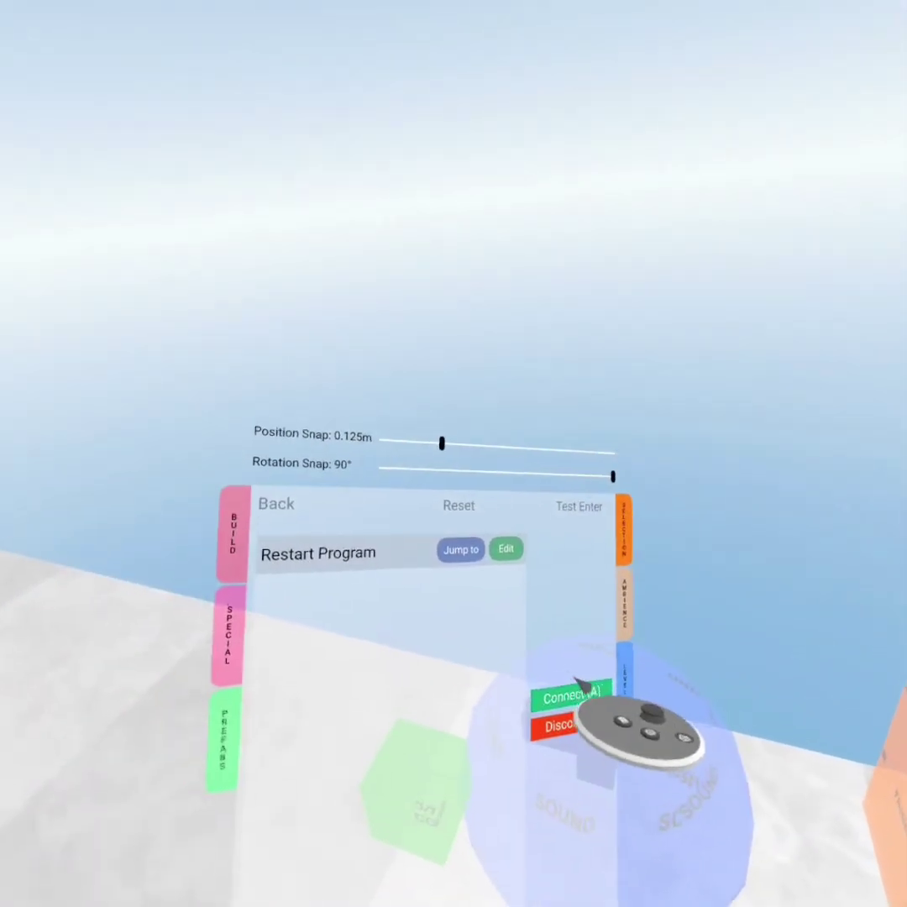
left_click(580, 688)
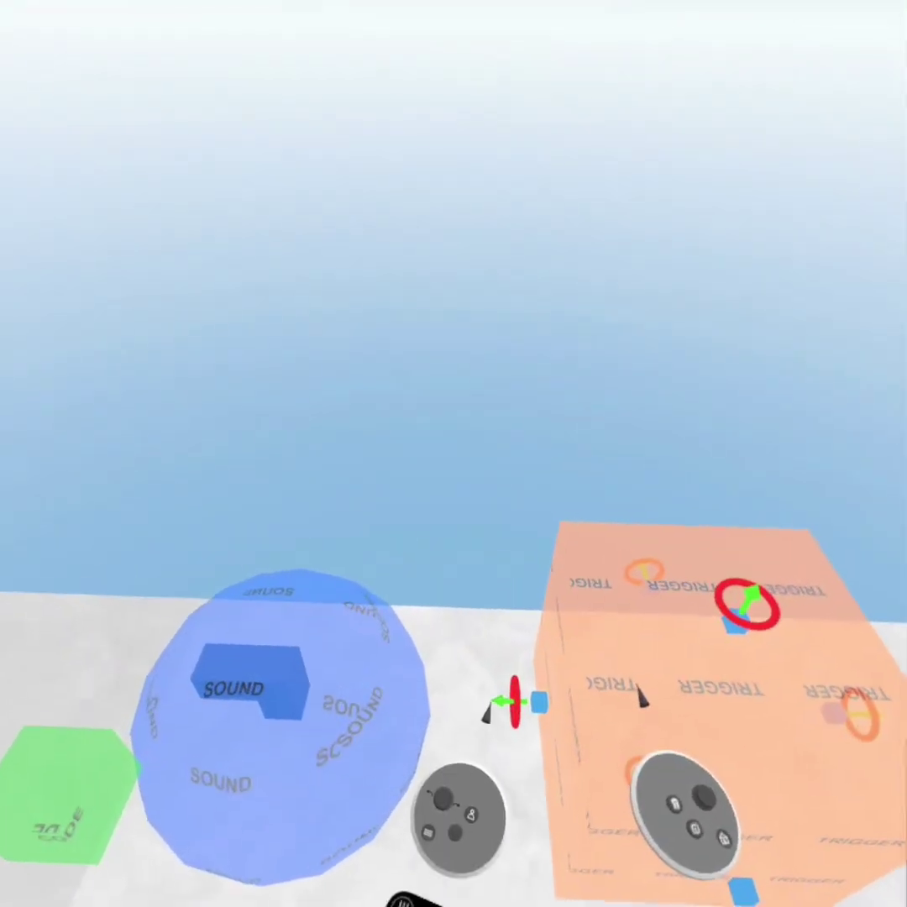
left_click(720, 739)
left_click_drag(531, 689, 400, 749)
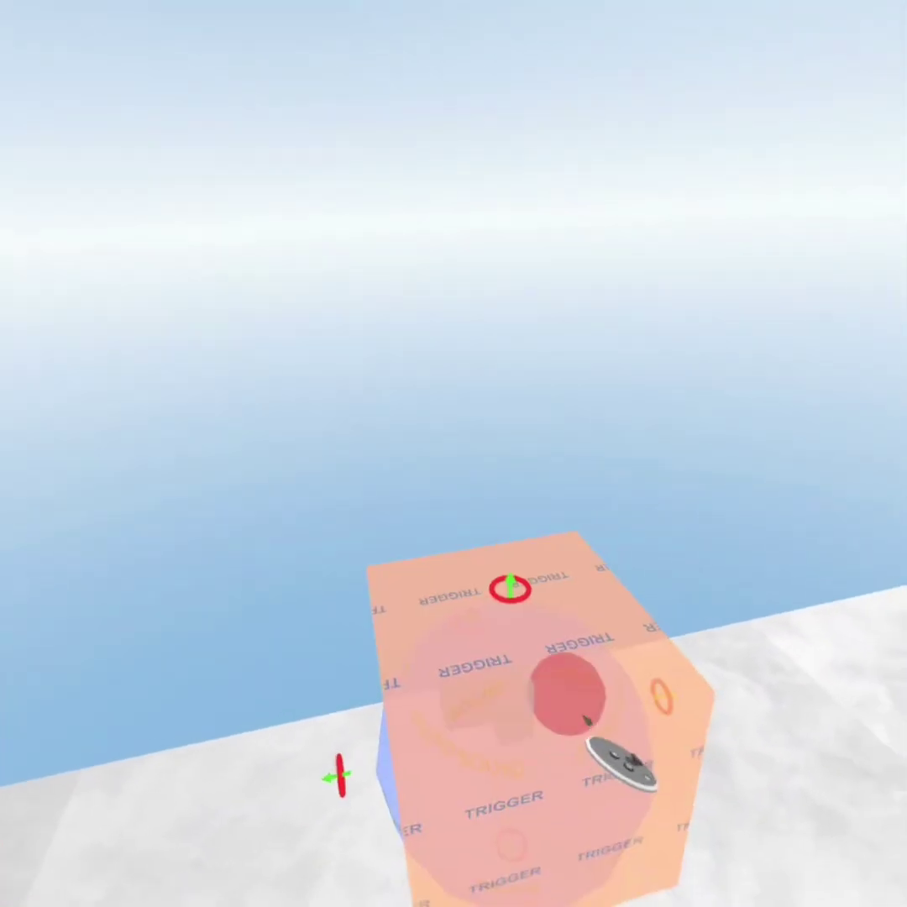